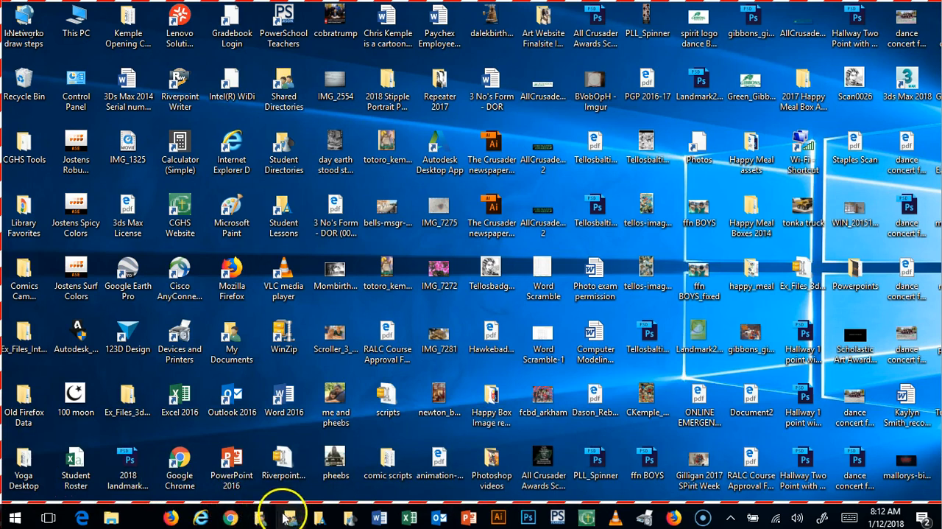
Step: Open the Lessons network drive to view its folder list, and close its window
{"action": "mouse_move", "coordinate": [340, 522]}
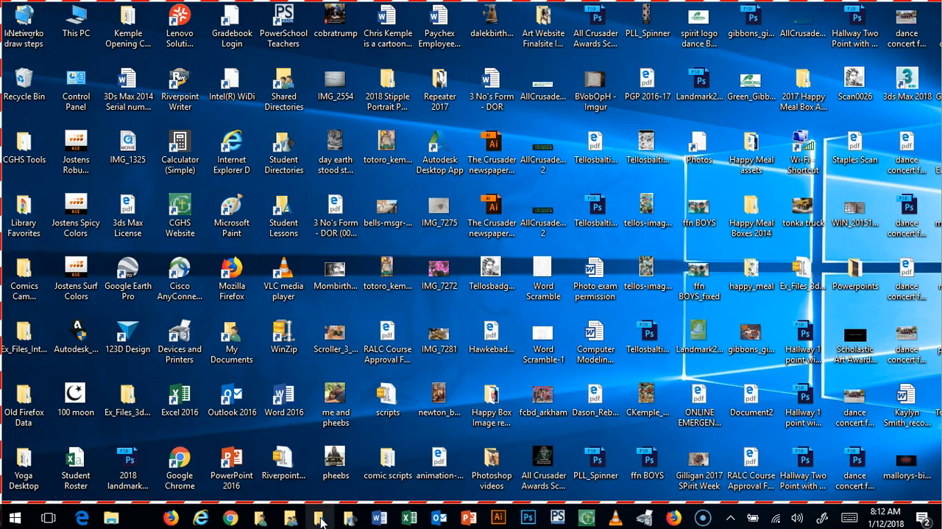
{"action": "left_click", "coordinate": [321, 522]}
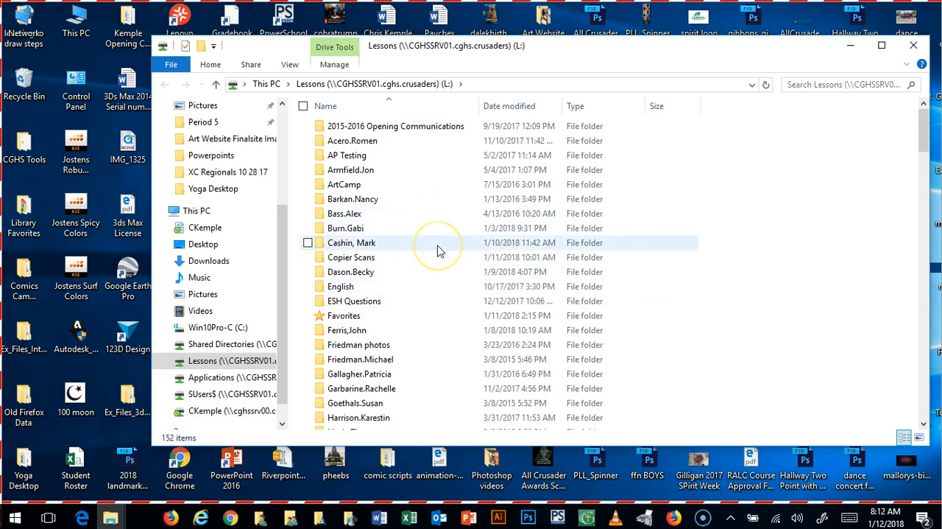
{"action": "mouse_move", "coordinate": [438, 251]}
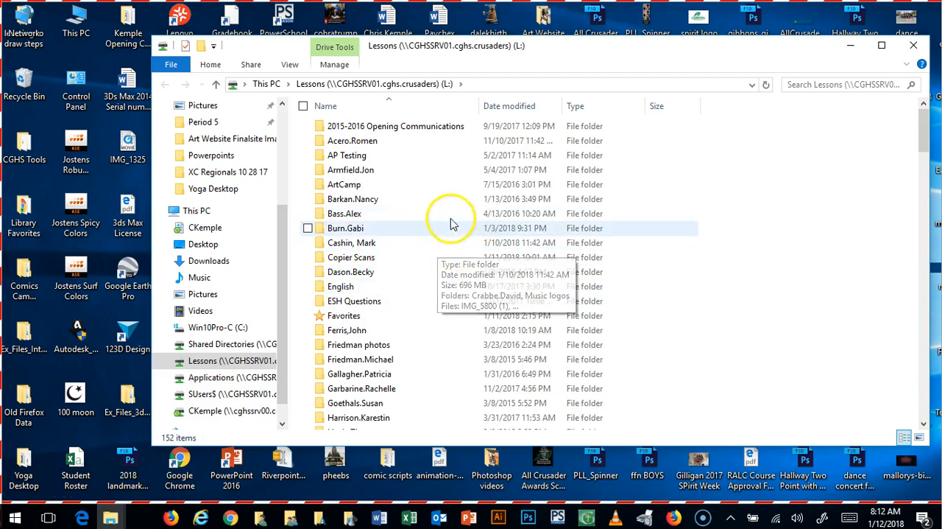
{"action": "mouse_move", "coordinate": [445, 234]}
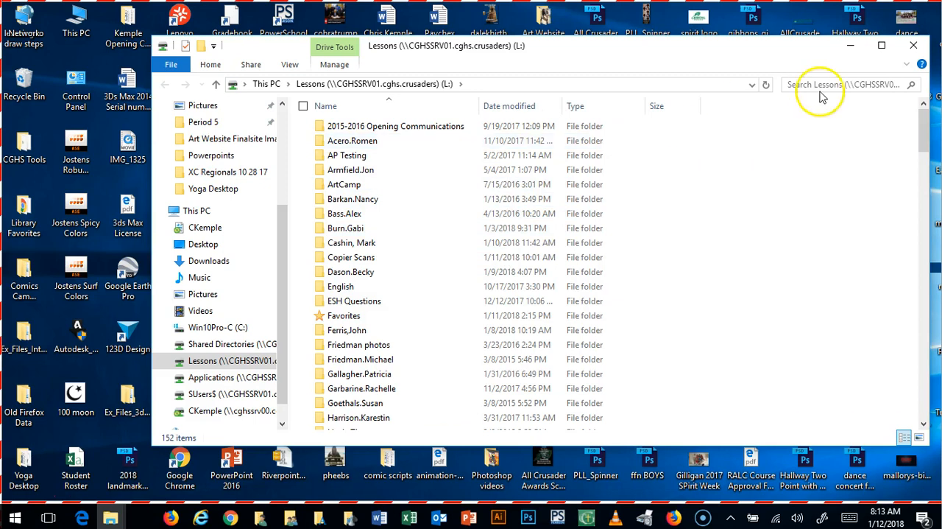
{"action": "left_click", "coordinate": [915, 47]}
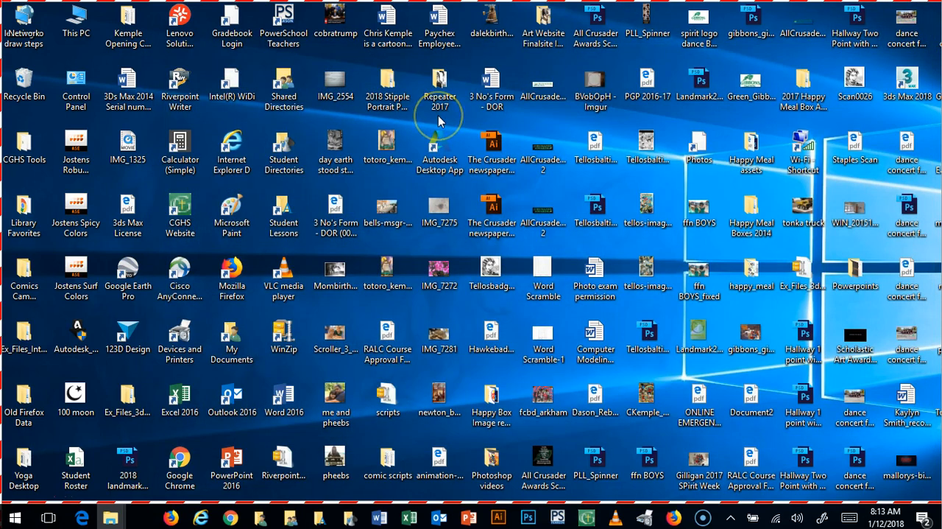
Step: Run Login Script from the CGHS Tools desktop folder, allow it past the security warning, and close the folder
{"action": "double_click", "coordinate": [32, 148]}
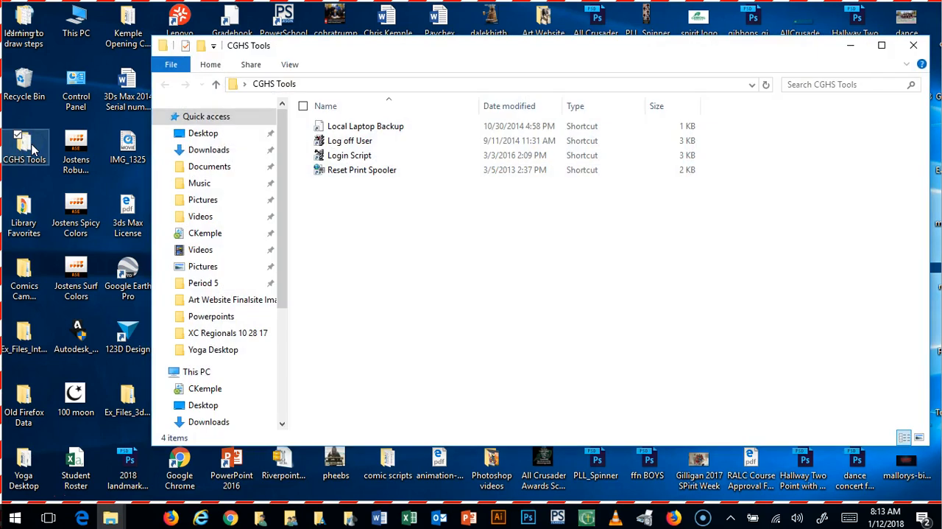
{"action": "left_click", "coordinate": [336, 162]}
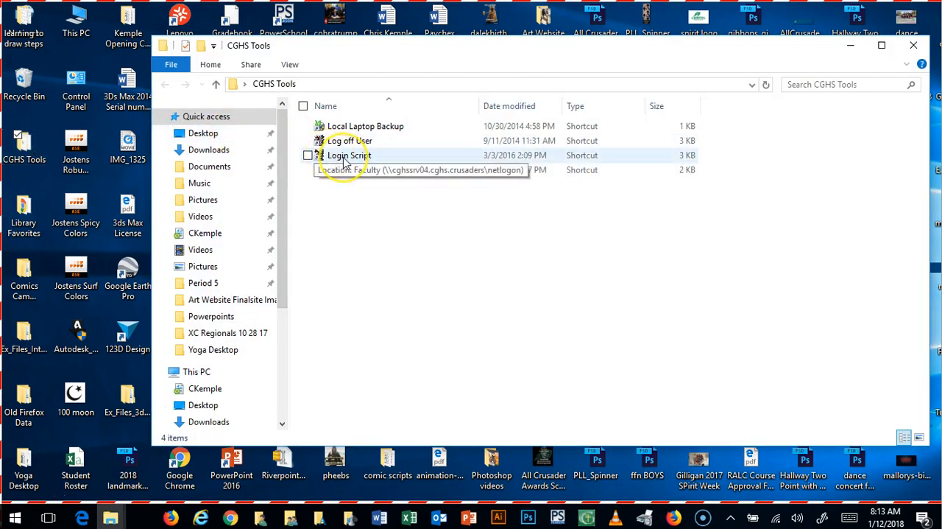
{"action": "double_click", "coordinate": [340, 158]}
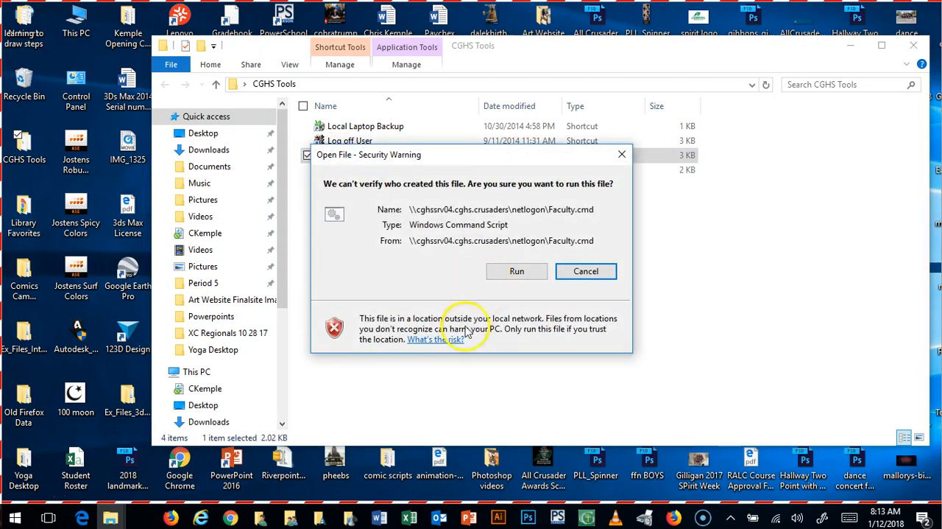
{"action": "left_click", "coordinate": [515, 272]}
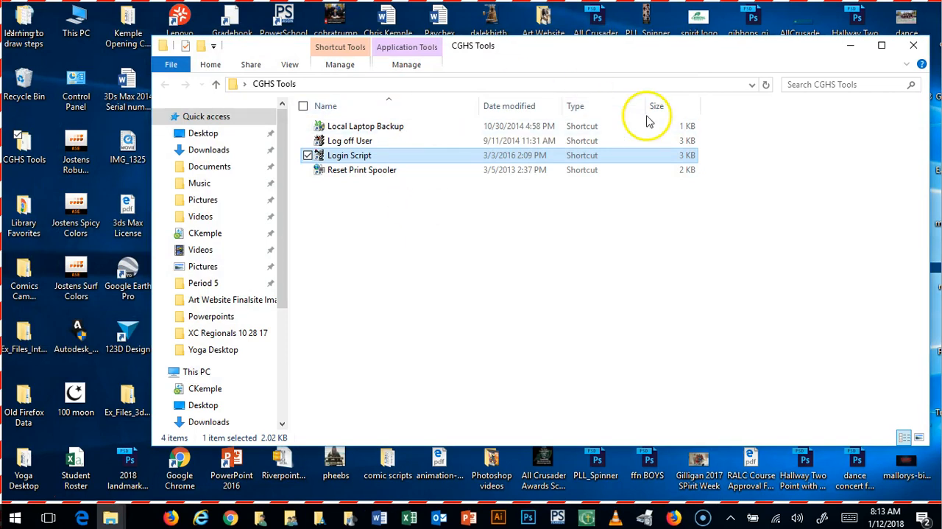
{"action": "left_click", "coordinate": [913, 47]}
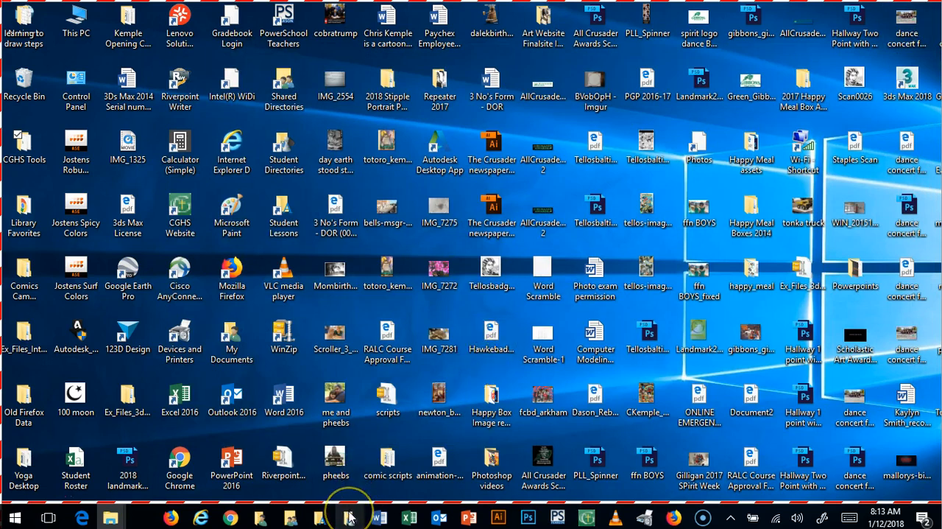
Step: Open the art teacher's personal folder on the Lessons network drive
{"action": "left_click", "coordinate": [318, 518]}
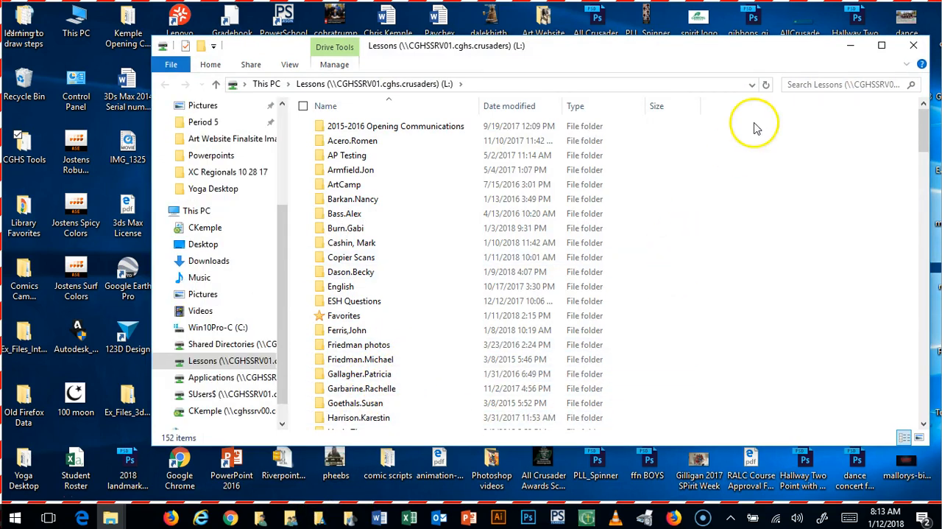
{"action": "left_click_drag", "start_coordinate": [921, 122], "coordinate": [922, 162]}
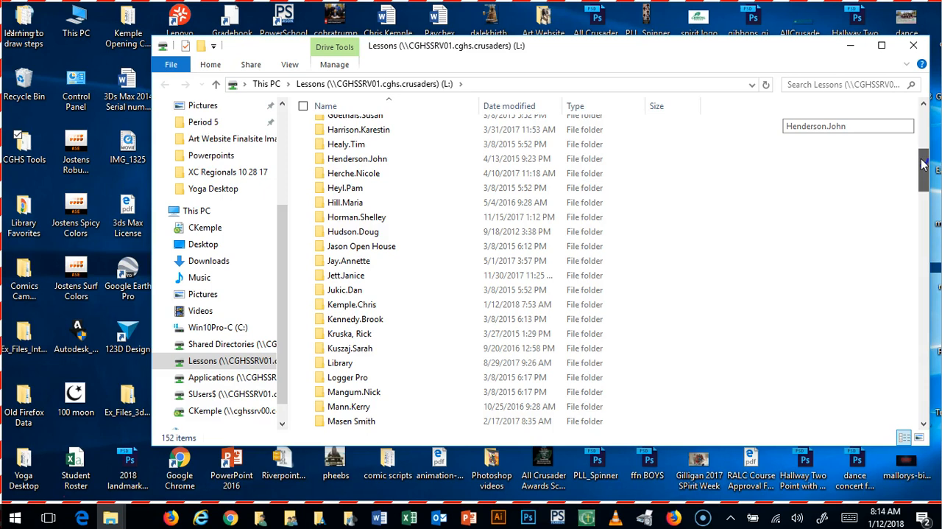
{"action": "left_click_drag", "start_coordinate": [922, 163], "coordinate": [922, 169]}
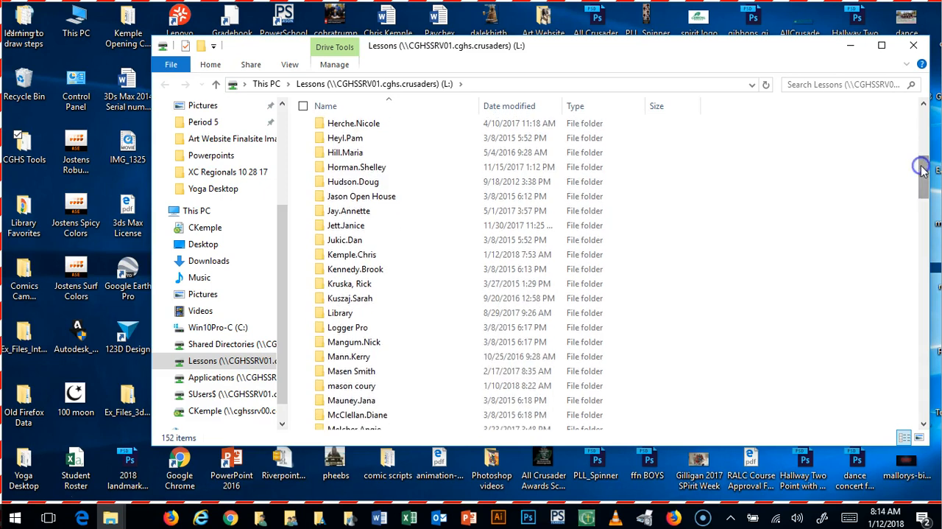
{"action": "left_click", "coordinate": [345, 254]}
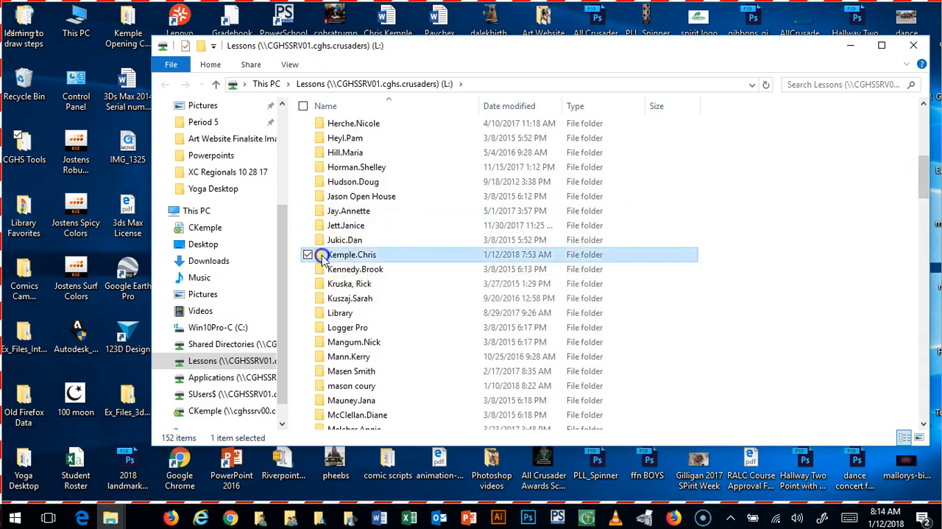
{"action": "double_click", "coordinate": [324, 255]}
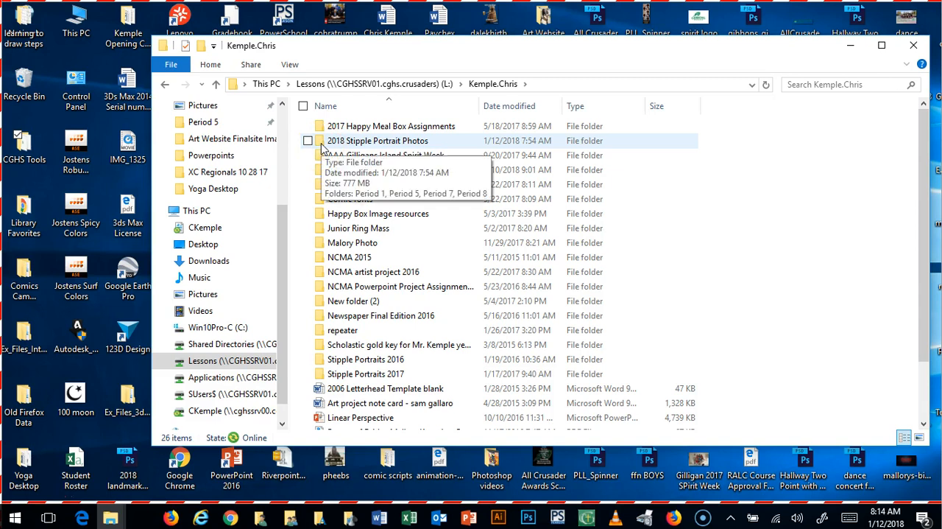
Step: Open the Period 1 folder inside 2018 Stipple Portrait Photos
{"action": "double_click", "coordinate": [321, 144]}
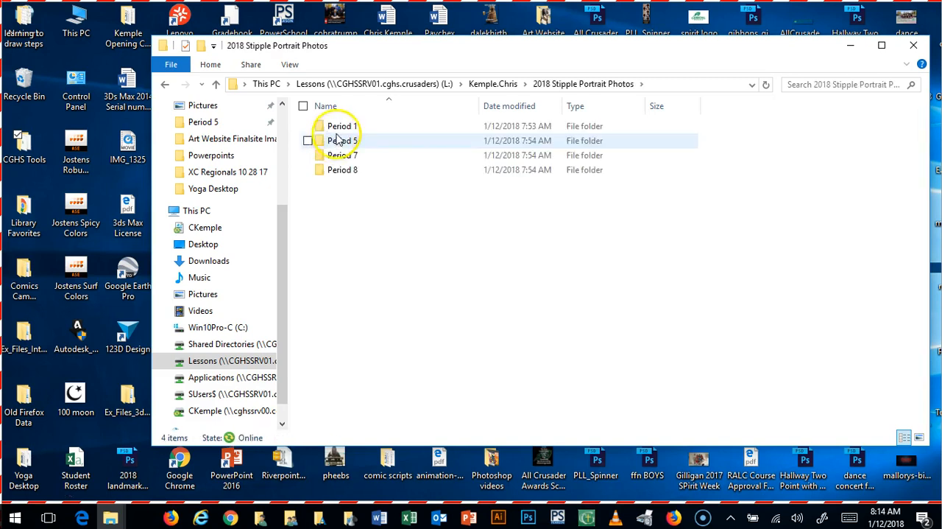
{"action": "left_click", "coordinate": [342, 130]}
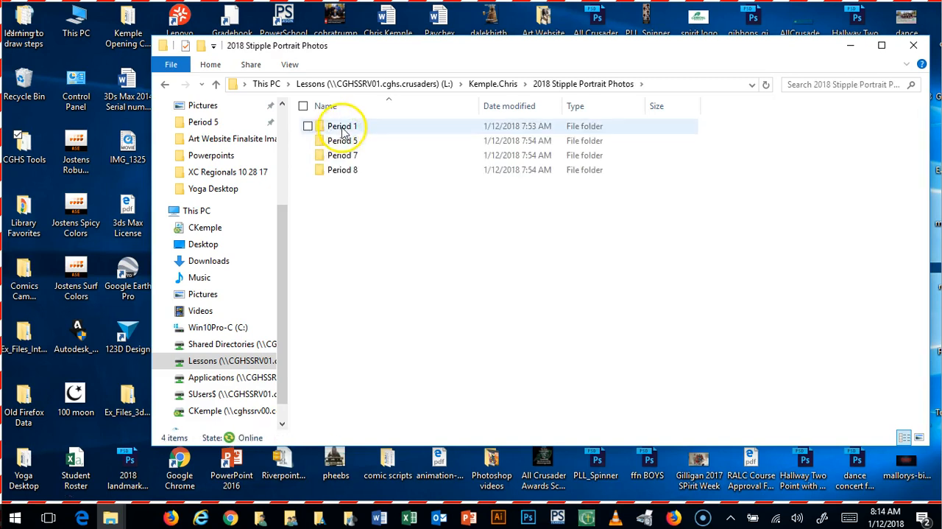
{"action": "double_click", "coordinate": [324, 133]}
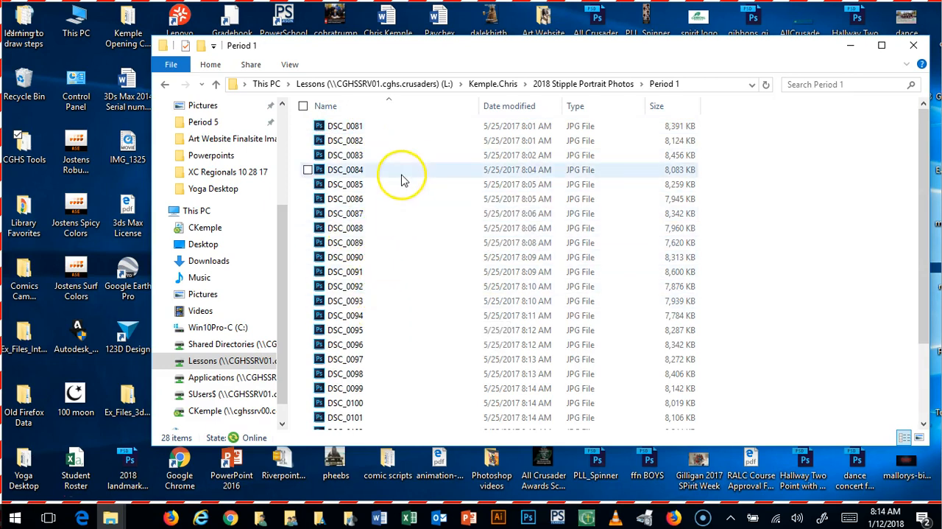
Step: Display the Period 1 photos as large icons, trying extra large icons along the way
{"action": "left_click", "coordinate": [292, 65]}
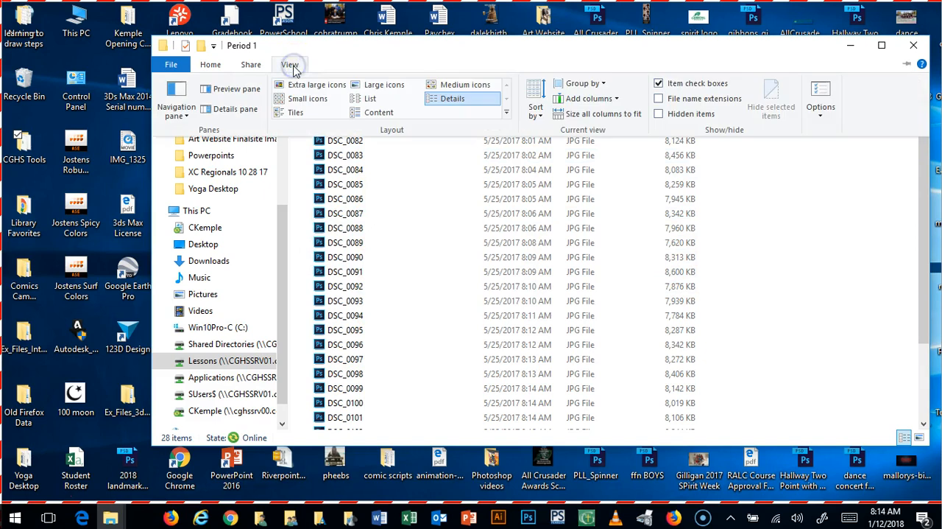
{"action": "left_click", "coordinate": [373, 86]}
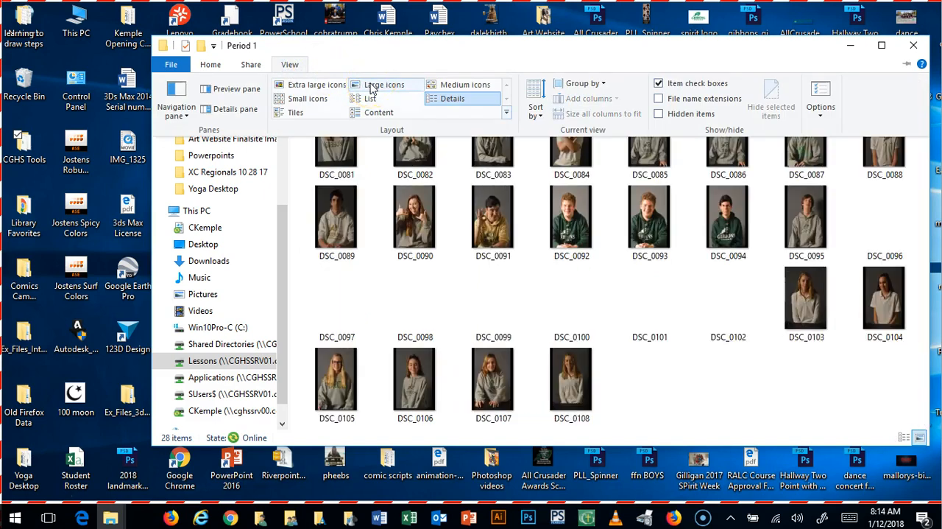
{"action": "left_click", "coordinate": [324, 86]}
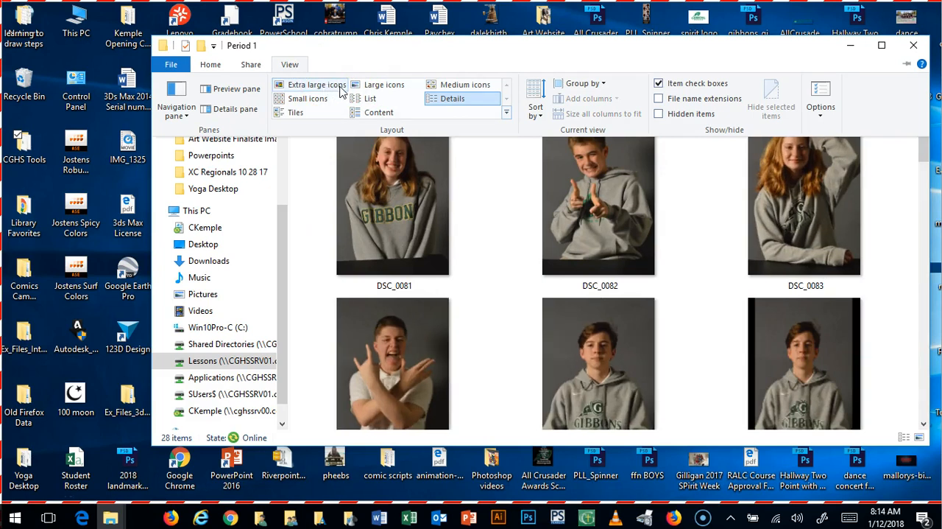
{"action": "left_click", "coordinate": [374, 84]}
{"action": "left_click", "coordinate": [369, 84]}
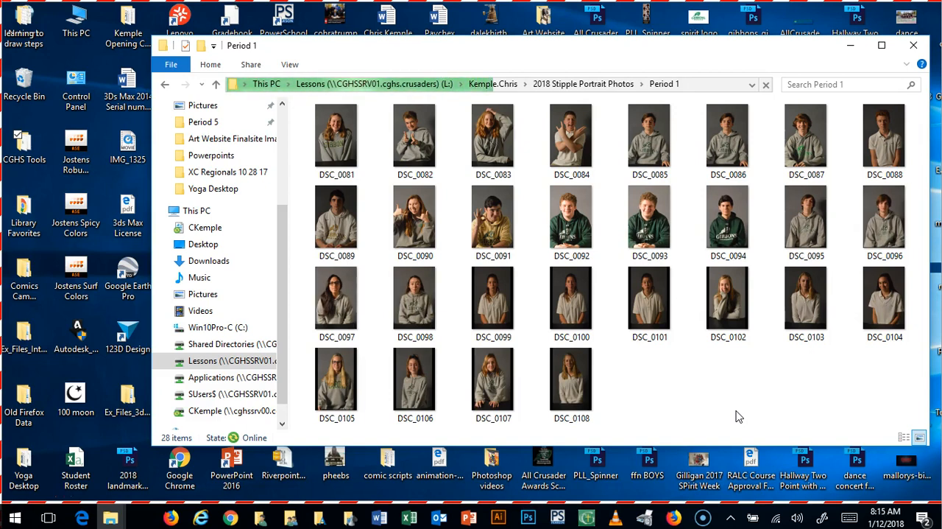
{"action": "left_click", "coordinate": [681, 420]}
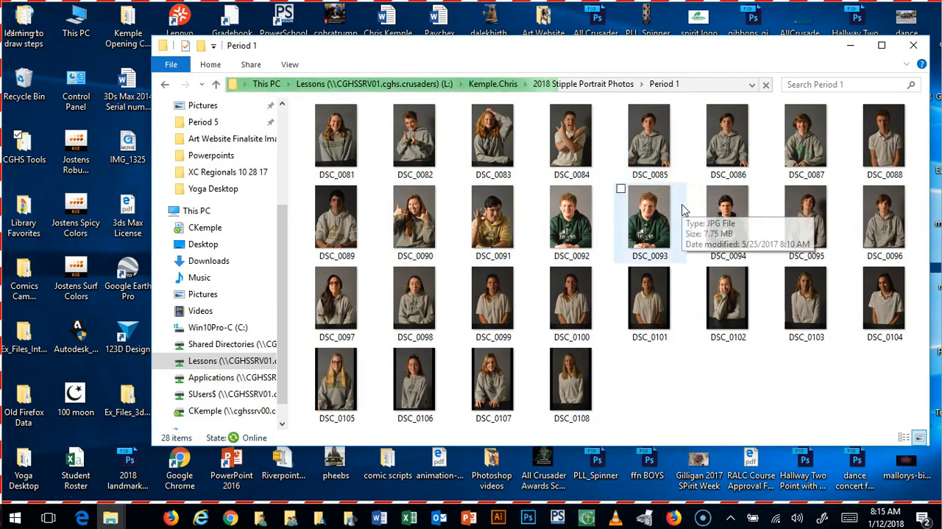
{"action": "left_click", "coordinate": [637, 230]}
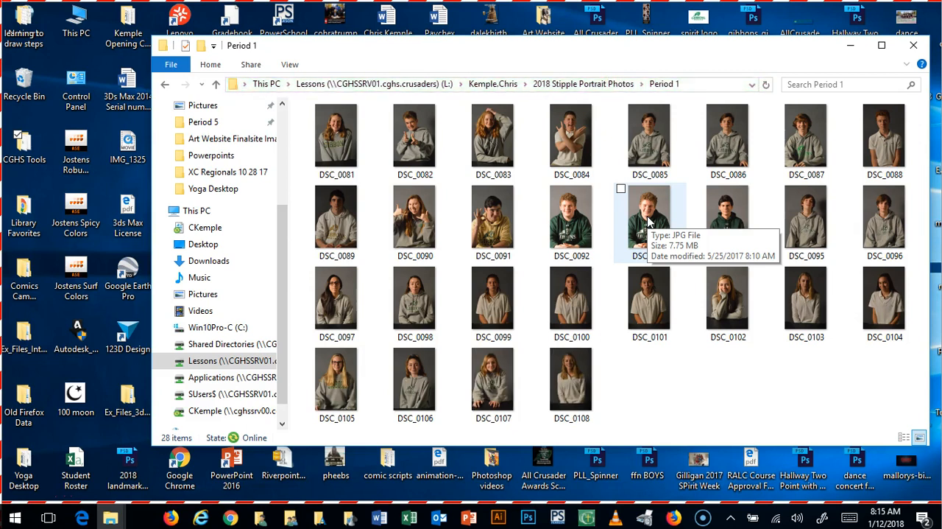
{"action": "left_click", "coordinate": [648, 221]}
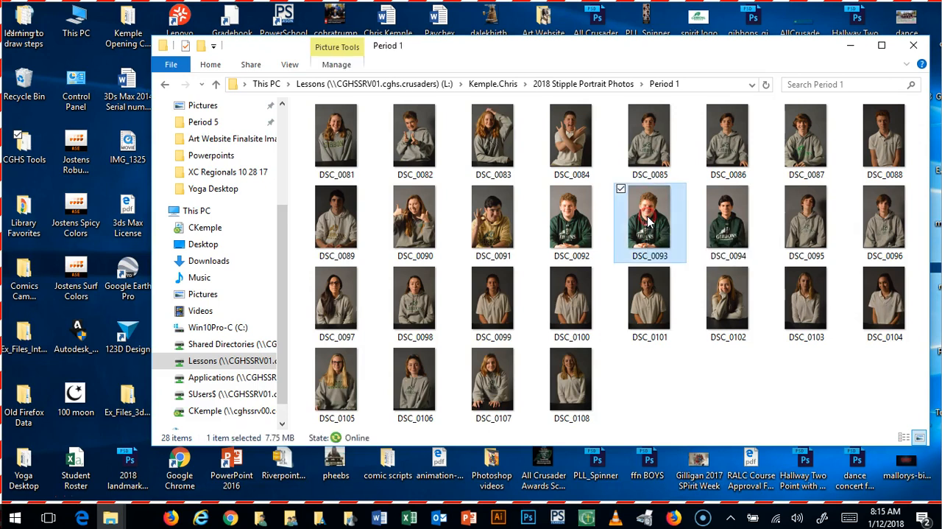
{"action": "right_click", "coordinate": [648, 220]}
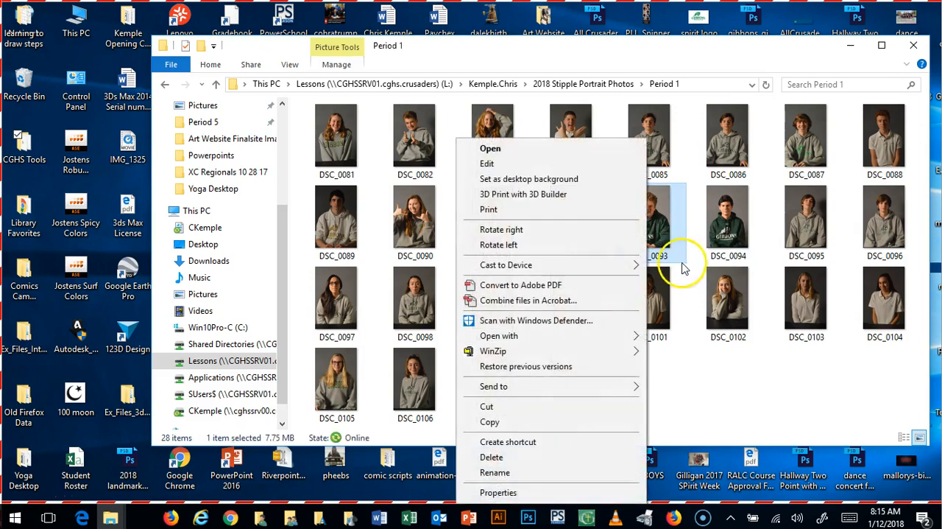
{"action": "left_click", "coordinate": [698, 378]}
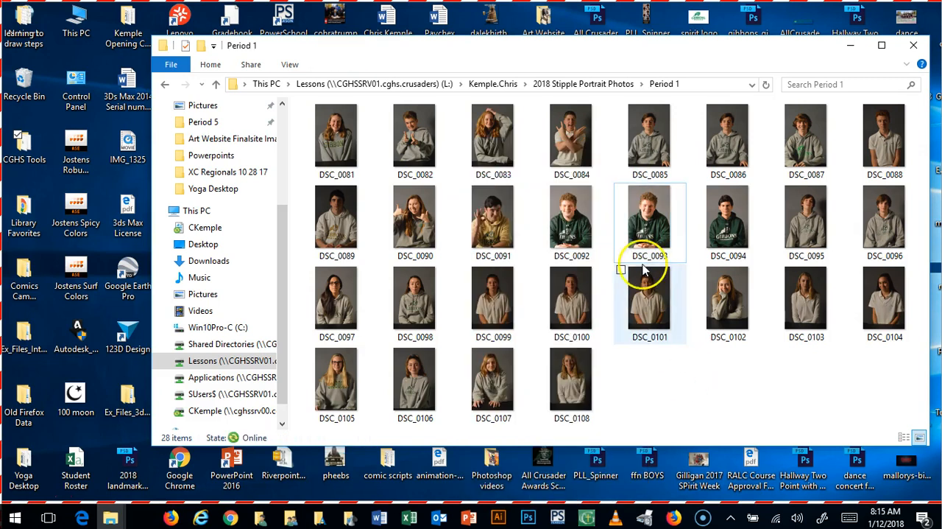
Step: Select the photos DSC_0092 and DSC_0093 together and copy them
{"action": "left_click", "coordinate": [573, 230]}
{"action": "left_click", "coordinate": [648, 225], "text": "ctrl"}
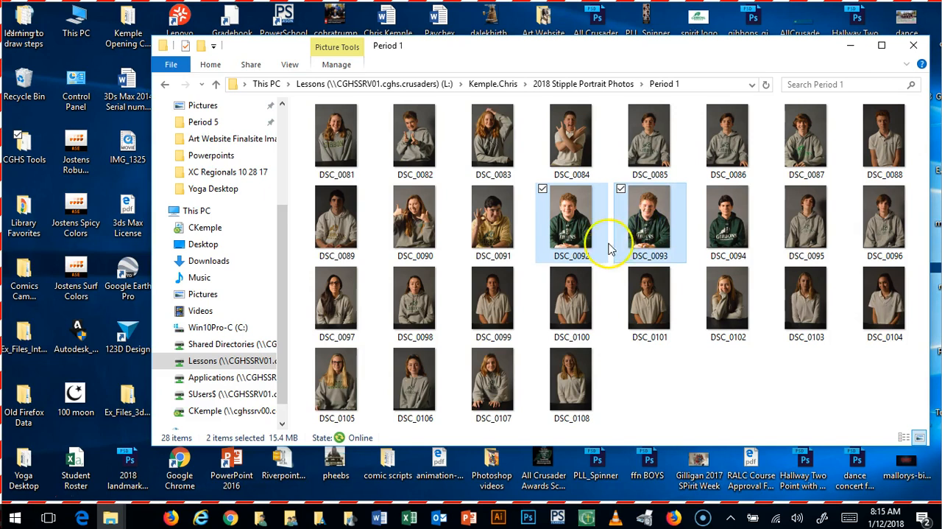
{"action": "right_click", "coordinate": [632, 215]}
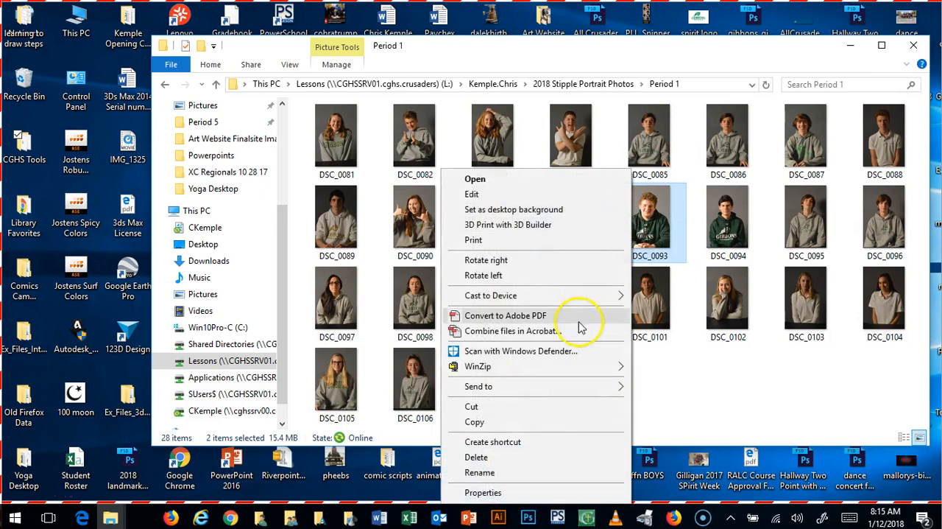
{"action": "left_click", "coordinate": [495, 423]}
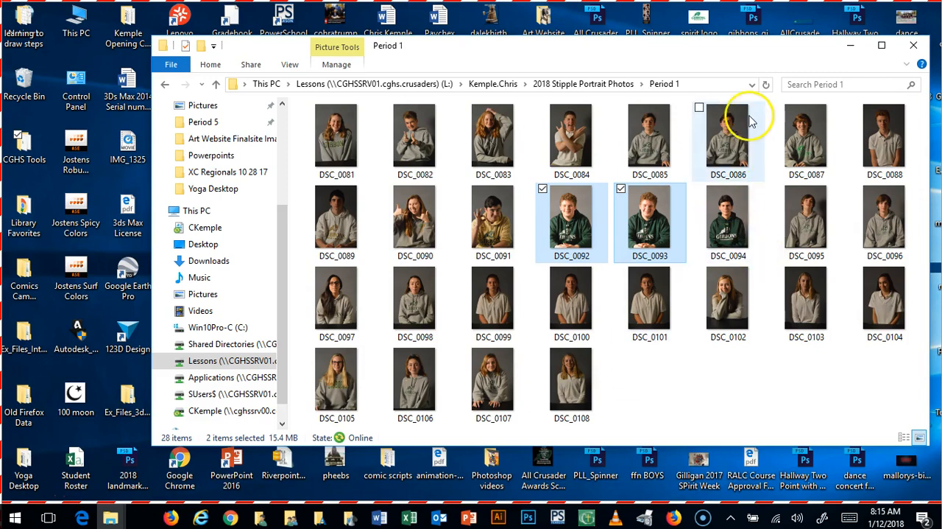
Step: Create a new folder on the desktop and name it Stipple Reference Photo
{"action": "left_click", "coordinate": [854, 48]}
{"action": "left_click", "coordinate": [543, 346]}
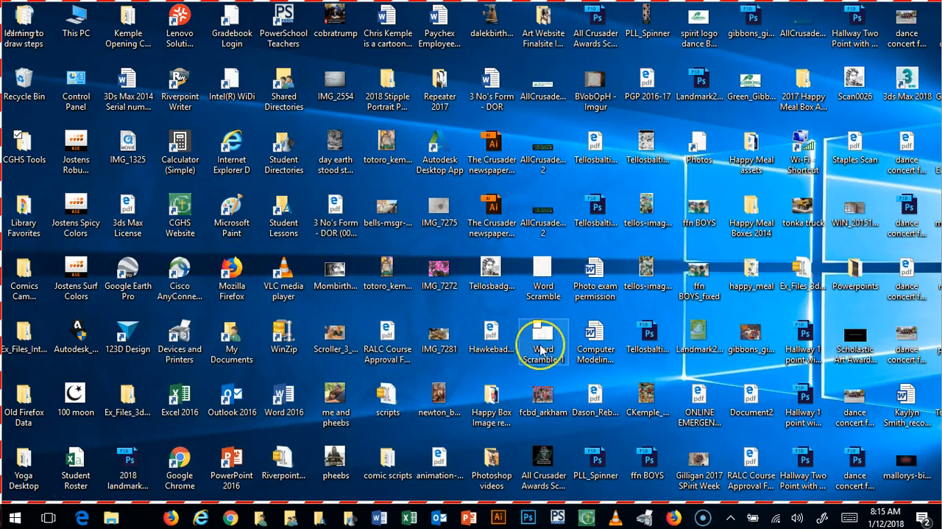
{"action": "left_click", "coordinate": [581, 293]}
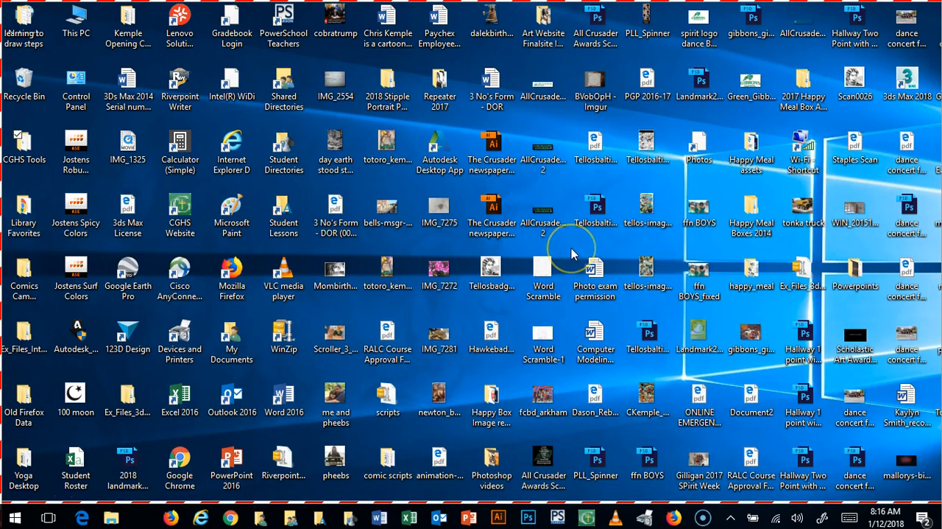
{"action": "right_click", "coordinate": [573, 254]}
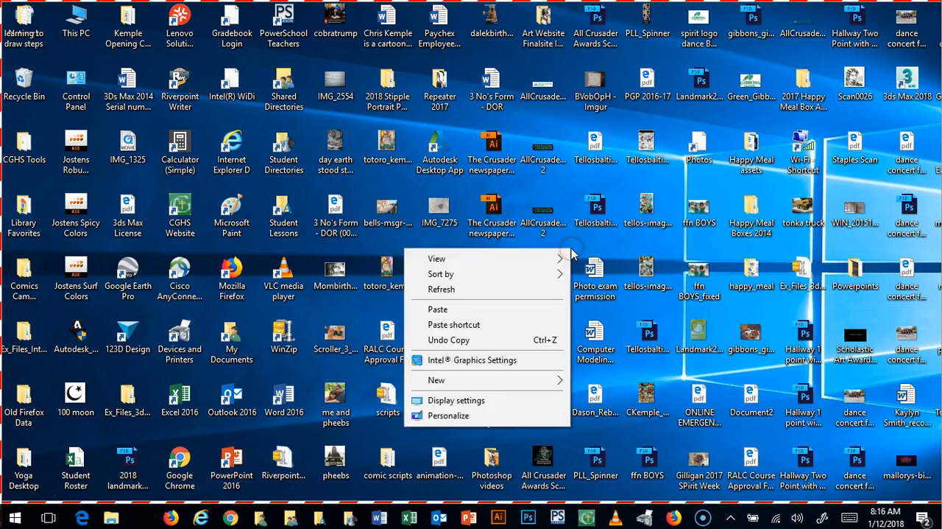
{"action": "mouse_move", "coordinate": [468, 382]}
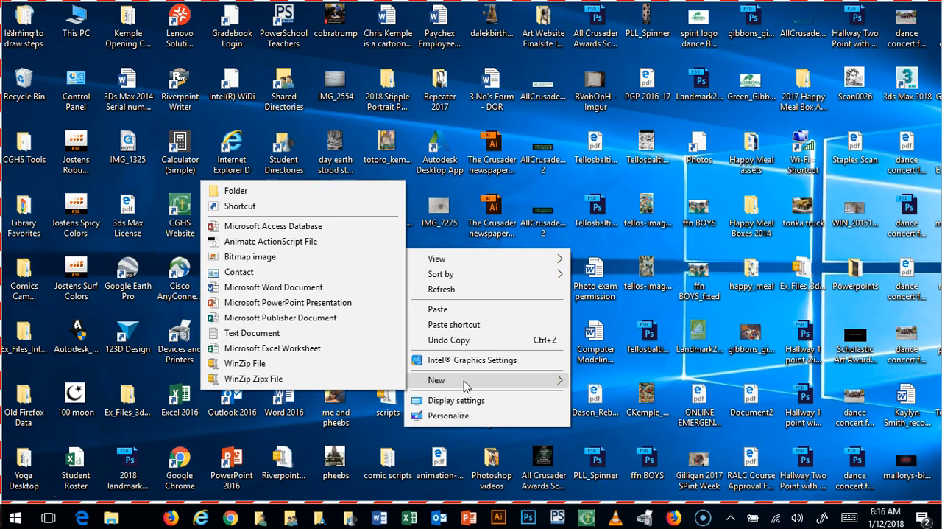
{"action": "left_click", "coordinate": [314, 196]}
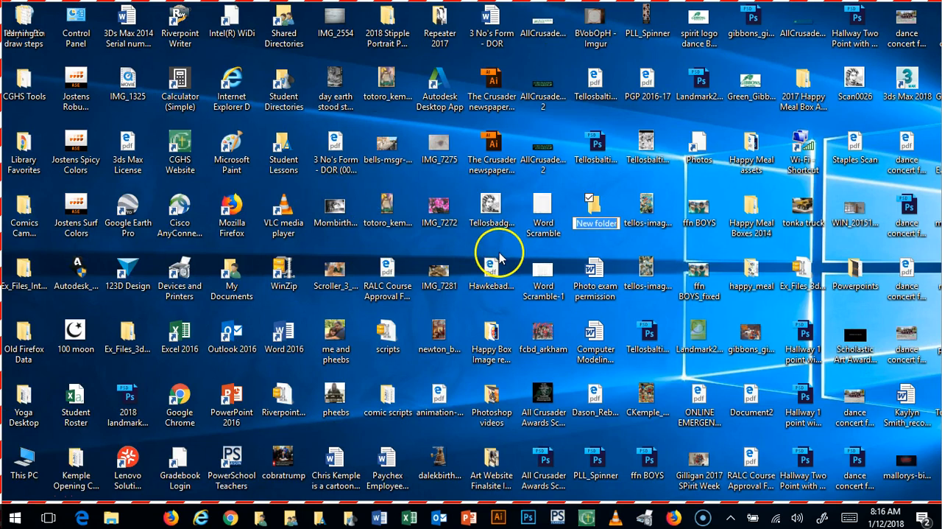
{"action": "type", "text": "Stipple Reference Photo"}
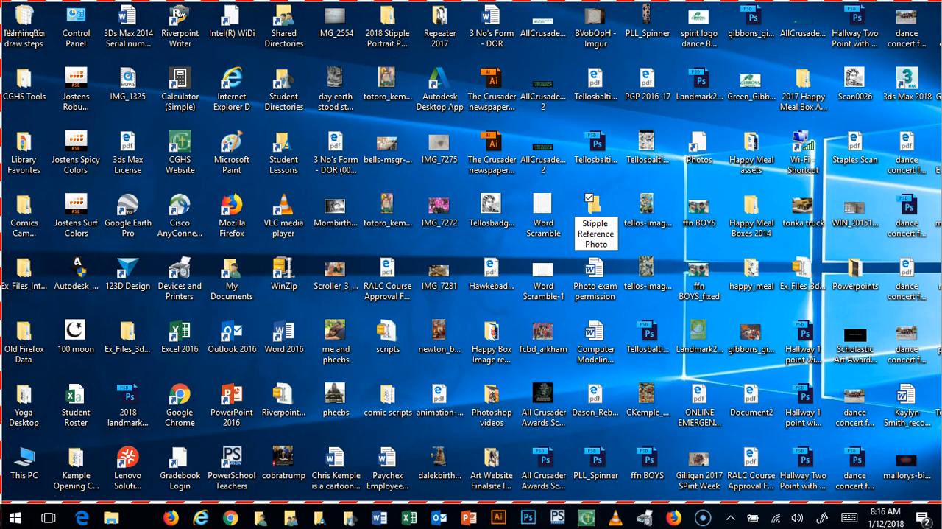
{"action": "key", "text": "Return"}
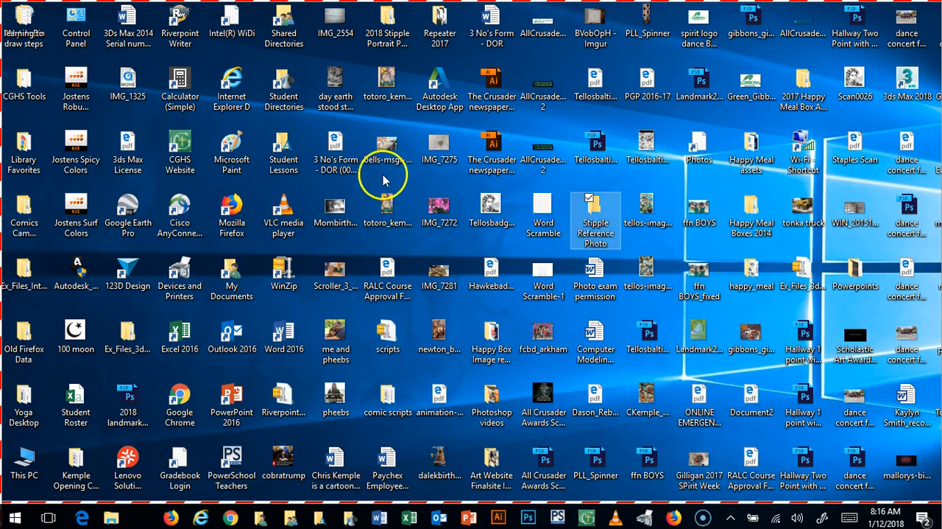
Step: Paste the two copied photos, DSC_0092 and DSC_0093, into the Stipple Reference Photo folder
{"action": "double_click", "coordinate": [595, 209]}
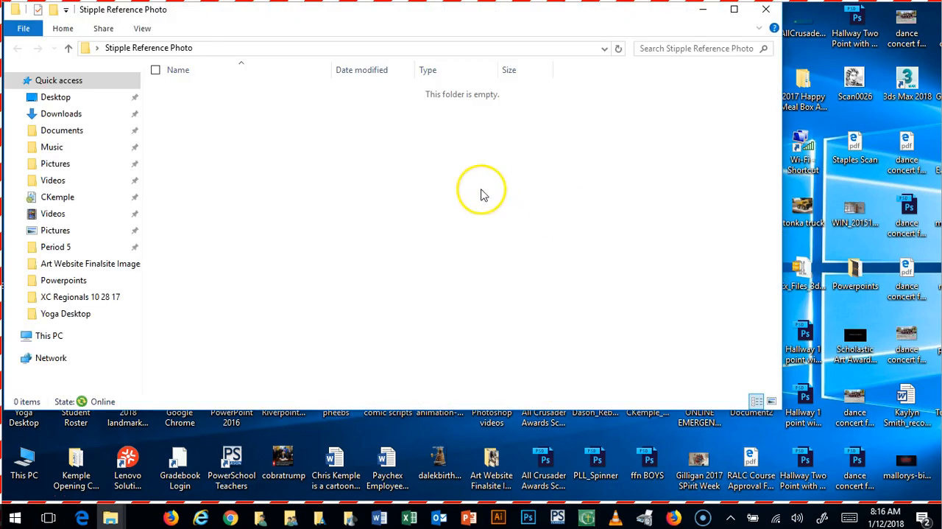
{"action": "right_click", "coordinate": [480, 190]}
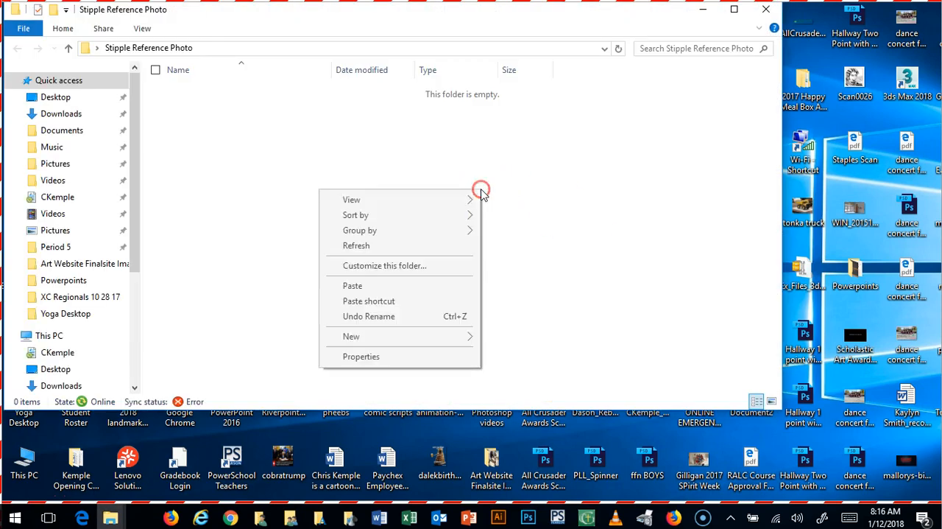
{"action": "left_click", "coordinate": [382, 286]}
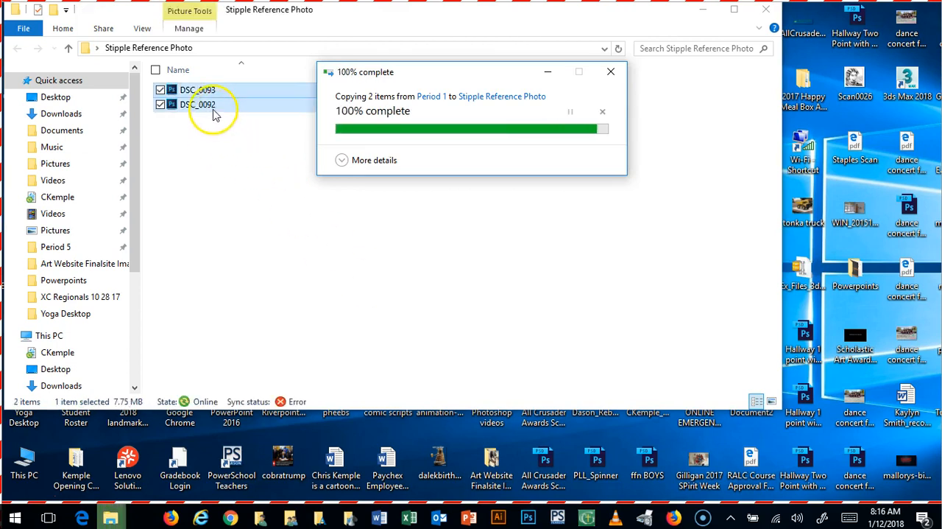
{"action": "left_click", "coordinate": [281, 209]}
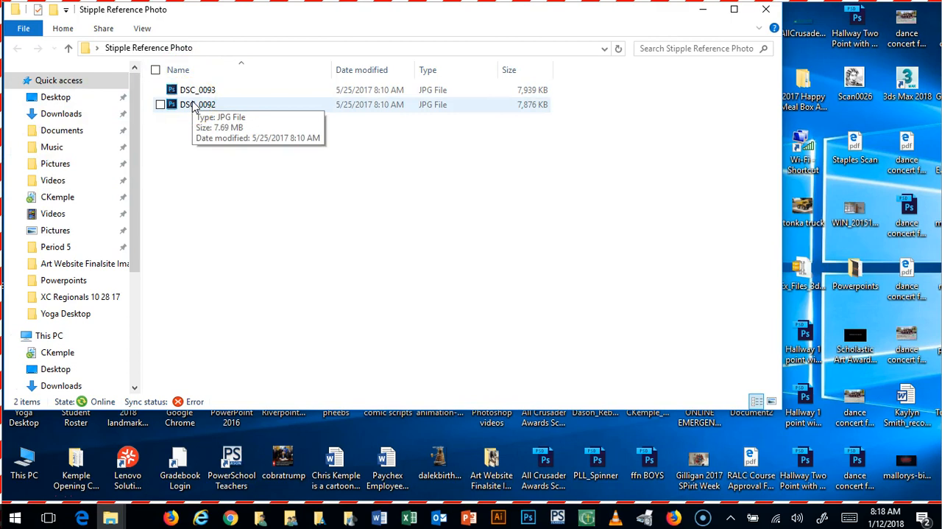
{"action": "left_click", "coordinate": [333, 234]}
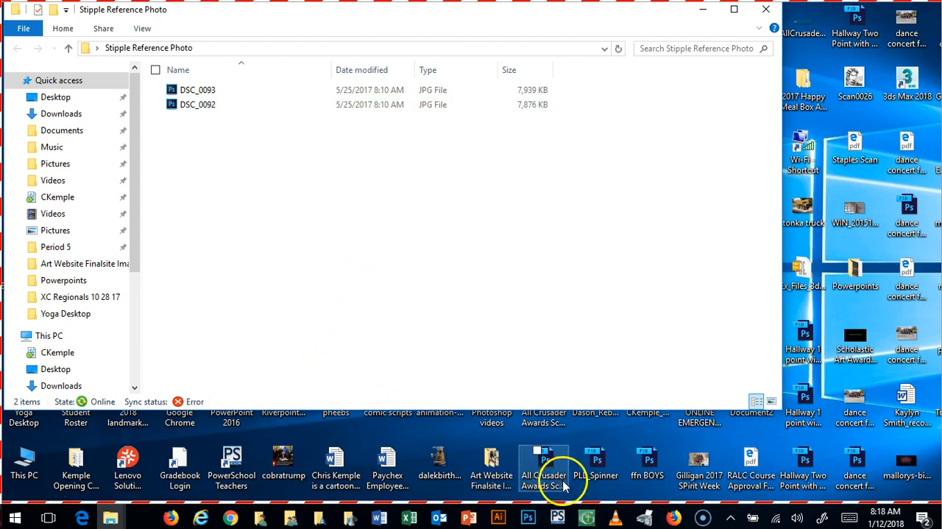
Step: Launch Adobe Photoshop CC 2015
{"action": "left_click", "coordinate": [530, 524]}
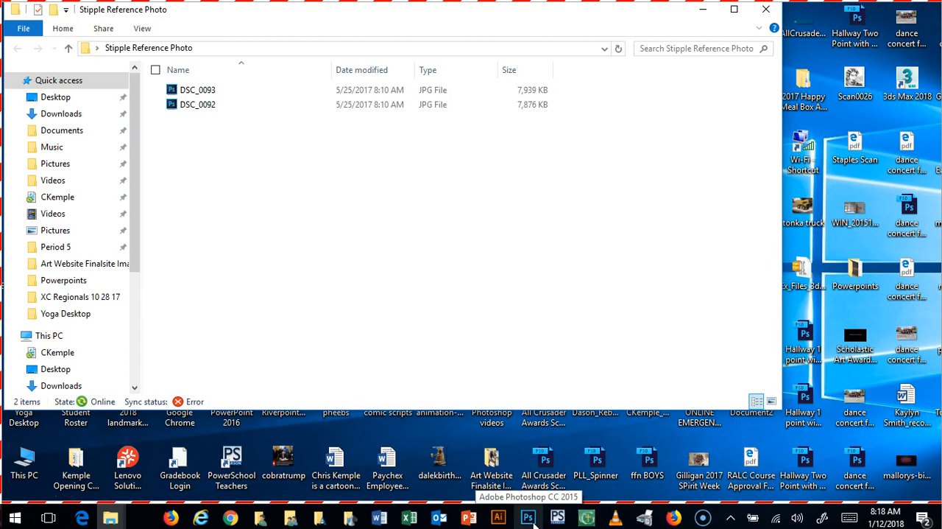
{"action": "left_click", "coordinate": [529, 518]}
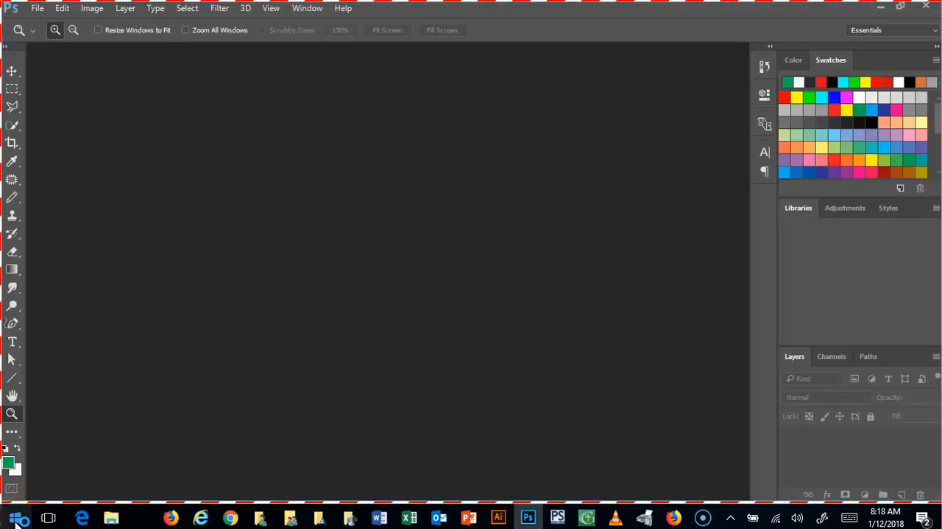
{"action": "left_click", "coordinate": [17, 518]}
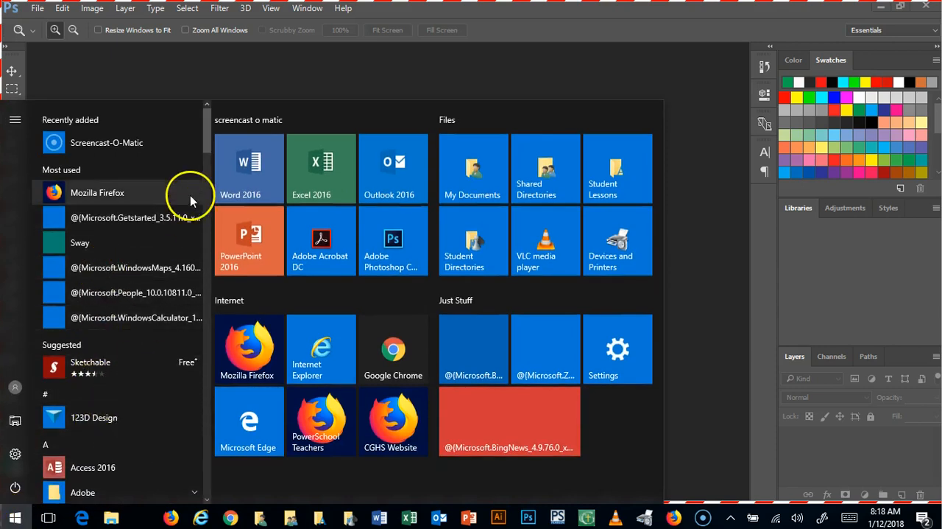
{"action": "left_click_drag", "start_coordinate": [207, 151], "coordinate": [213, 190]}
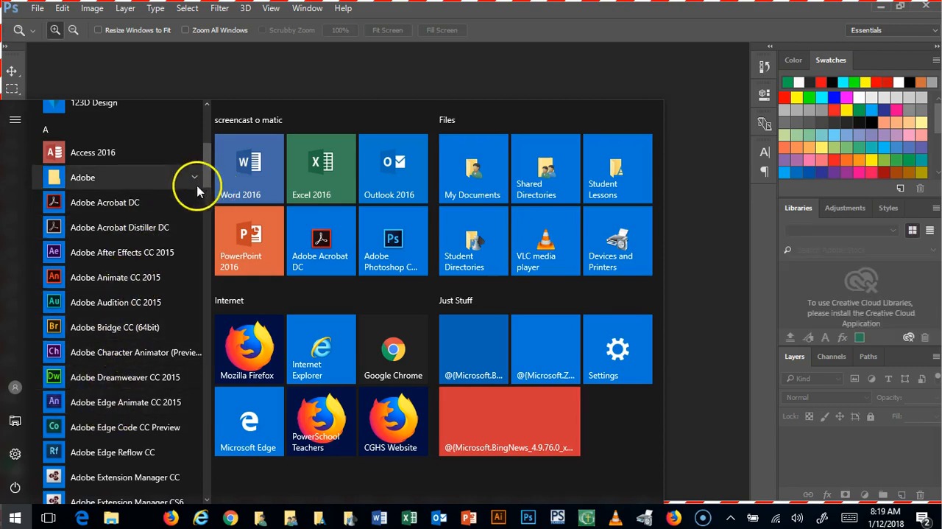
{"action": "left_click_drag", "start_coordinate": [207, 176], "coordinate": [223, 244]}
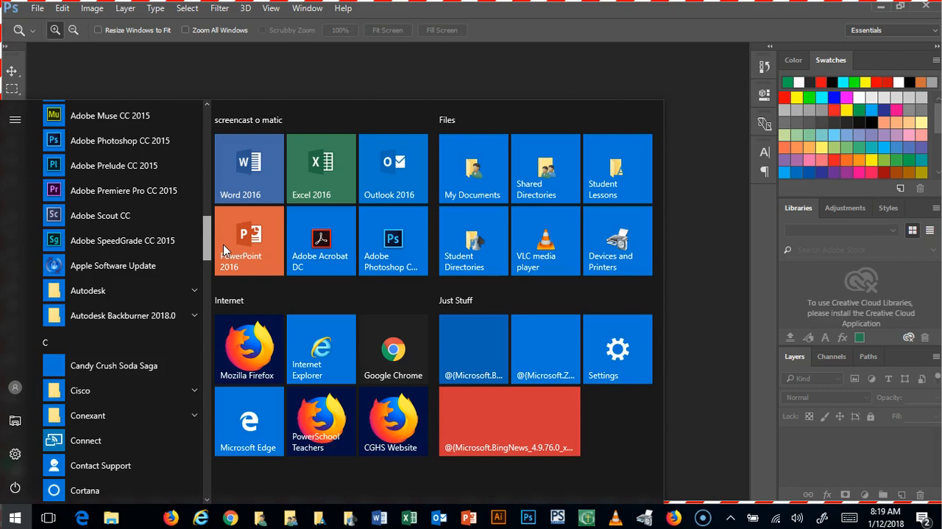
{"action": "left_click_drag", "start_coordinate": [223, 245], "coordinate": [217, 206]}
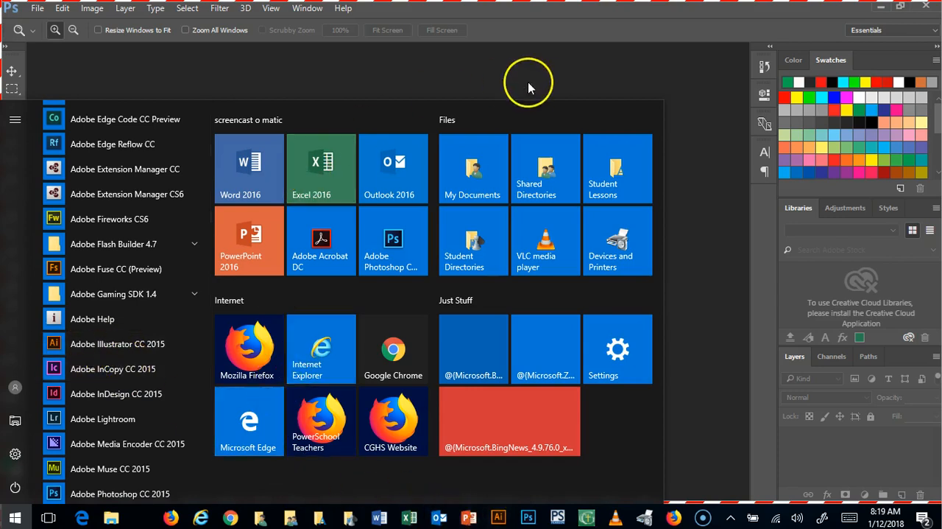
{"action": "left_click", "coordinate": [561, 26]}
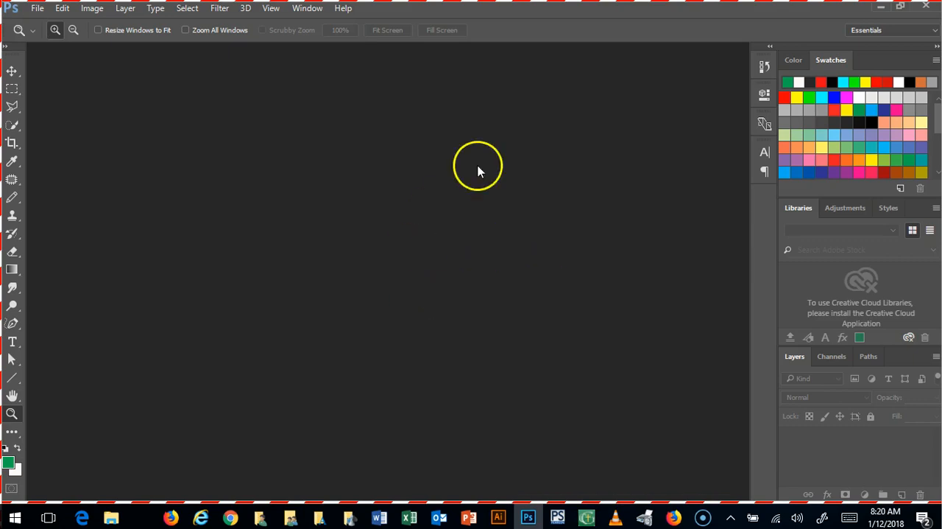
Step: Return to the Stipple Reference Photo folder and open the photo DSC_0092 in Photoshop
{"action": "left_click", "coordinate": [881, 6]}
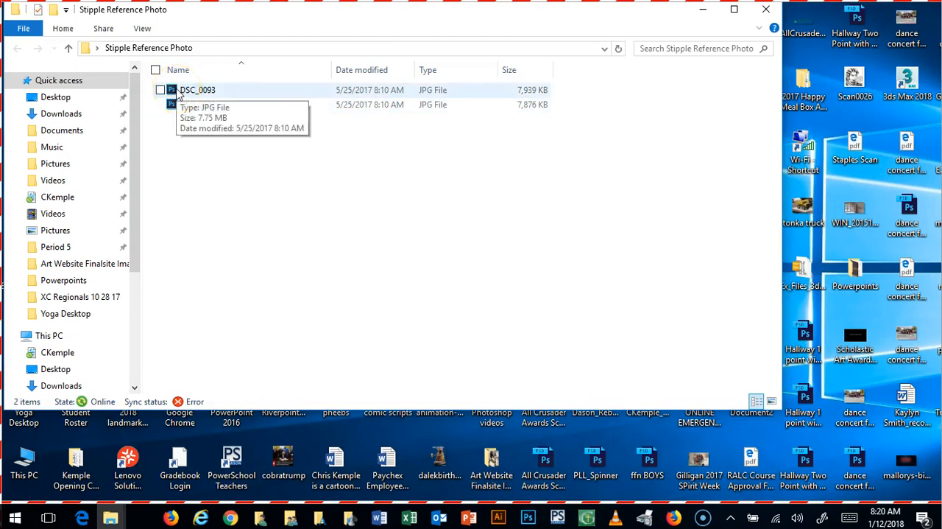
{"action": "left_click_drag", "start_coordinate": [172, 107], "coordinate": [346, 231]}
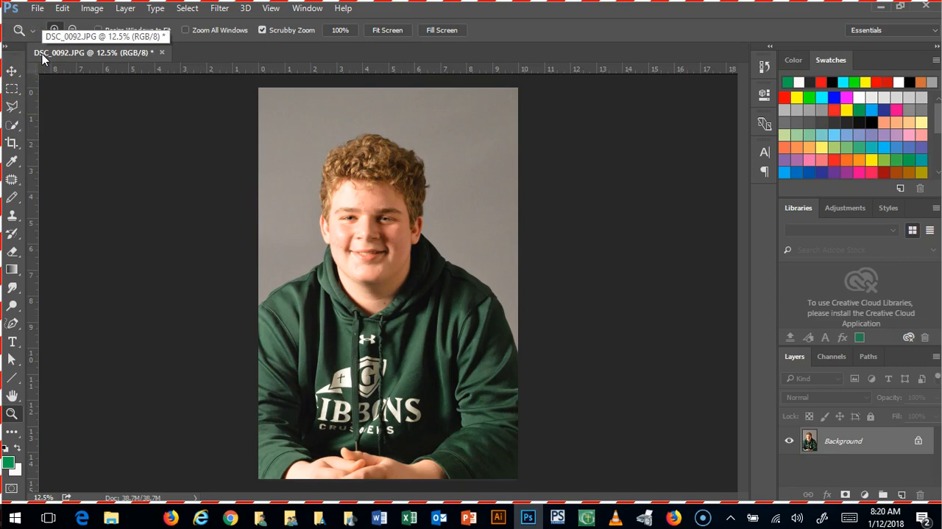
{"action": "left_click", "coordinate": [38, 13]}
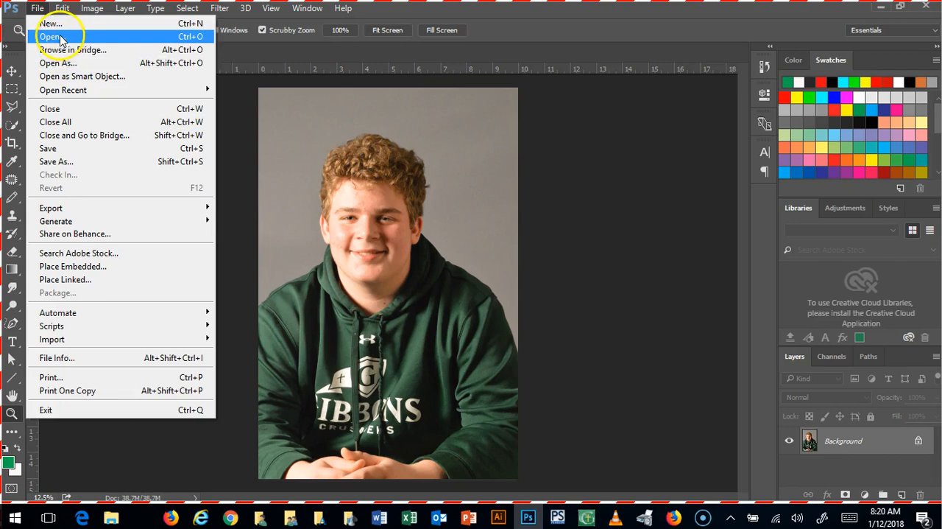
{"action": "left_click", "coordinate": [57, 34]}
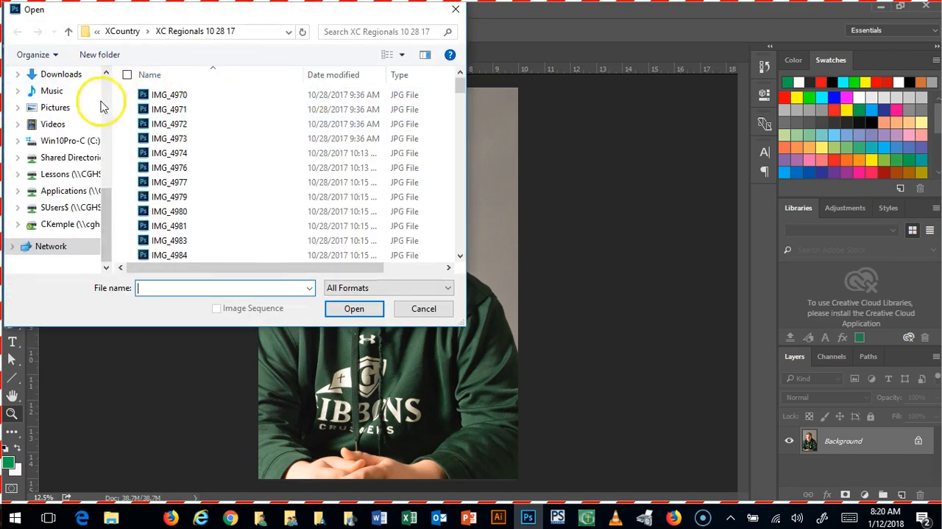
{"action": "left_click_drag", "start_coordinate": [107, 240], "coordinate": [110, 73]}
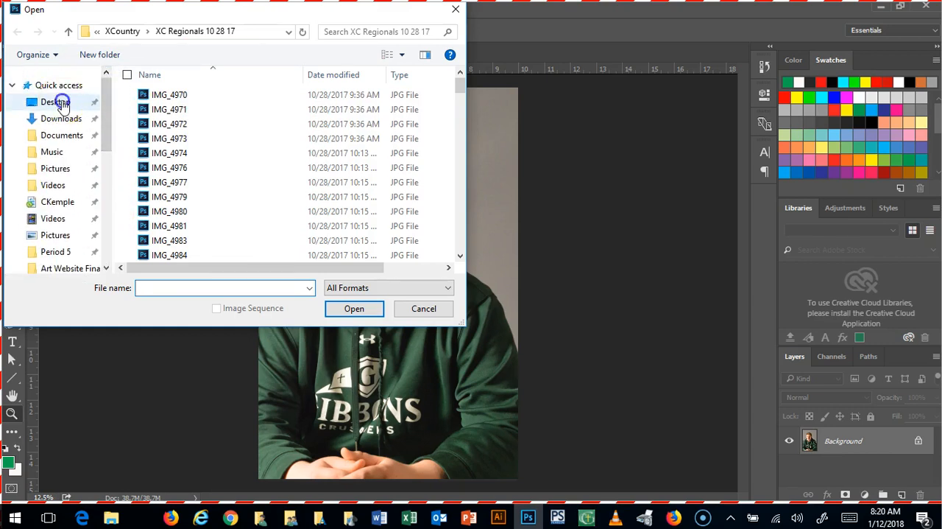
{"action": "left_click", "coordinate": [59, 102]}
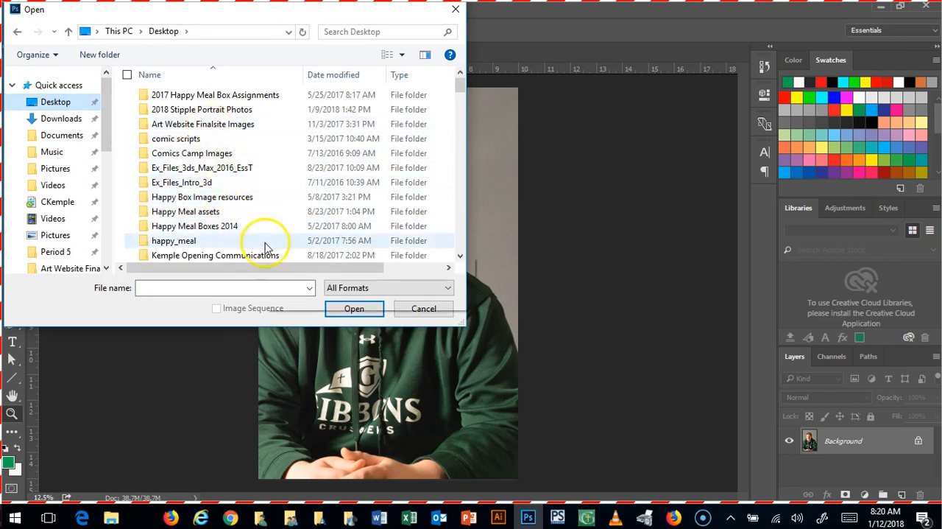
{"action": "left_click", "coordinate": [416, 309]}
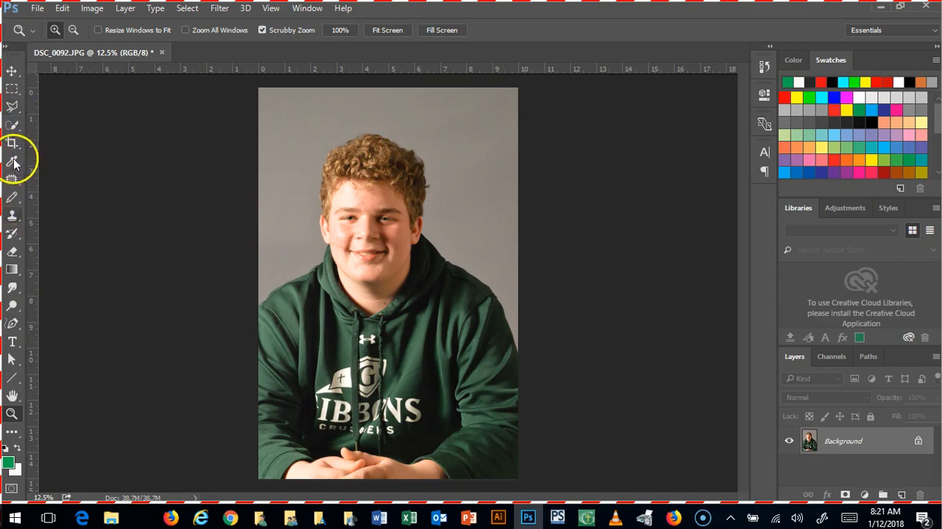
{"action": "left_click", "coordinate": [13, 92]}
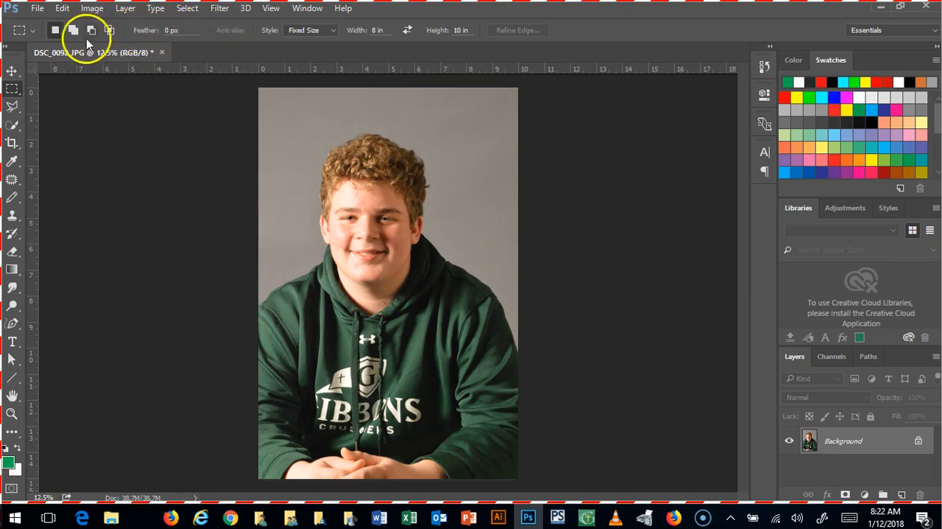
{"action": "left_click", "coordinate": [12, 74]}
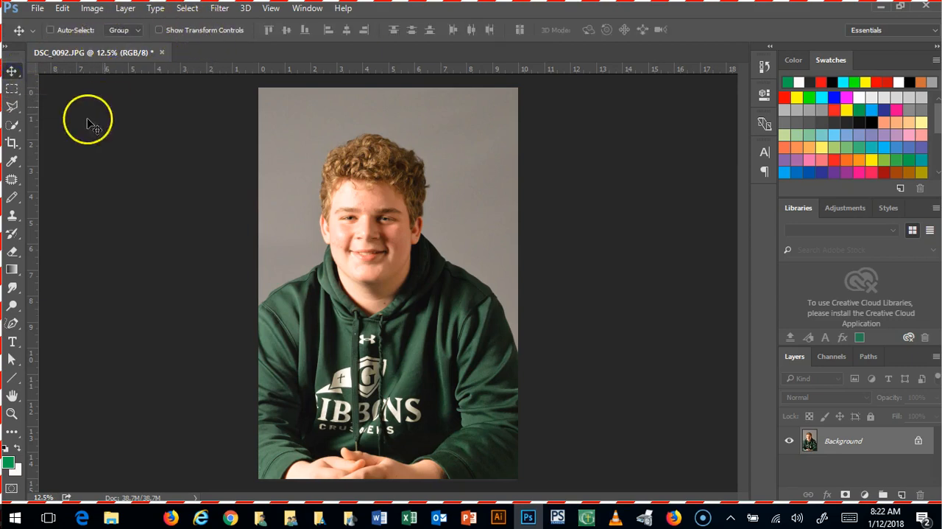
{"action": "left_click", "coordinate": [12, 107]}
{"action": "left_click", "coordinate": [12, 129]}
{"action": "left_click", "coordinate": [11, 144]}
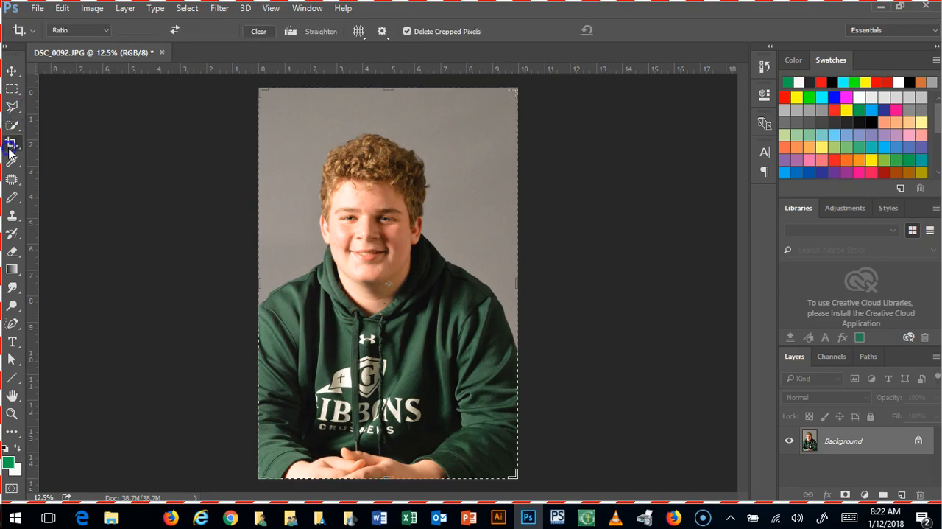
Step: Try a Normal-style rectangular marquee about 6 by 11 inches around the head and torso, move it up over the head, and deselect it
{"action": "left_click", "coordinate": [14, 94]}
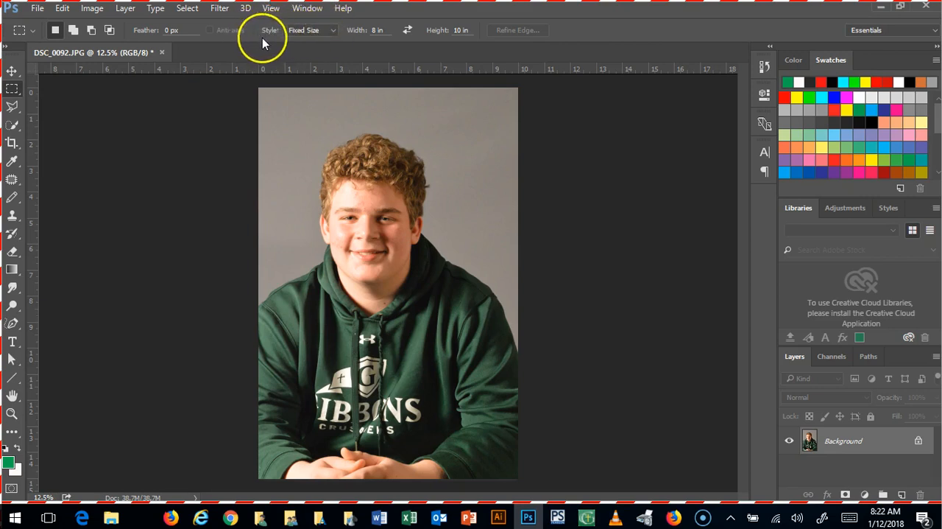
{"action": "left_click", "coordinate": [332, 32]}
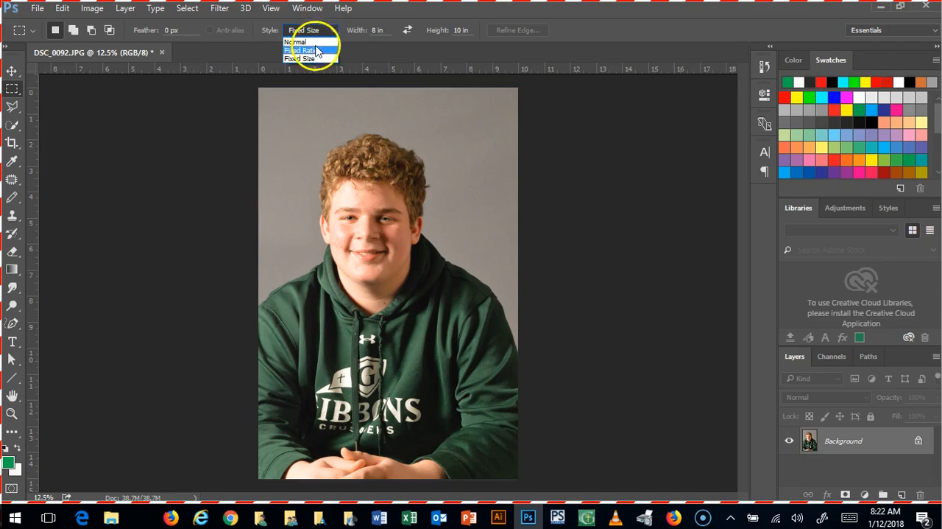
{"action": "left_click", "coordinate": [306, 42]}
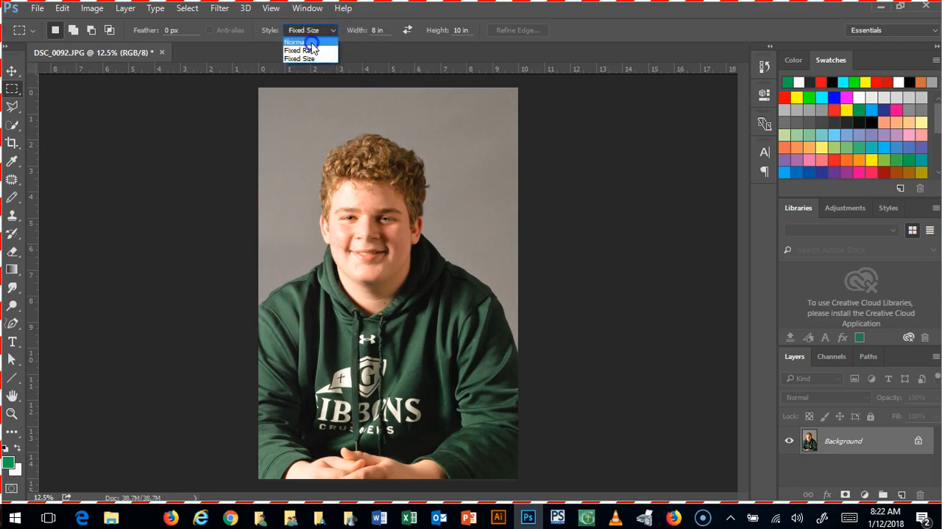
{"action": "left_click_drag", "start_coordinate": [305, 148], "coordinate": [467, 435]}
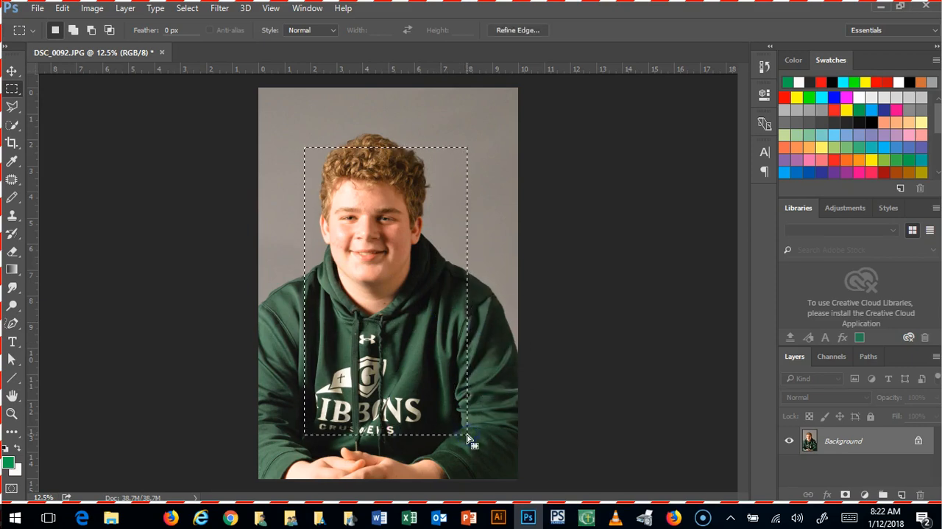
{"action": "left_click_drag", "start_coordinate": [426, 380], "coordinate": [413, 333]}
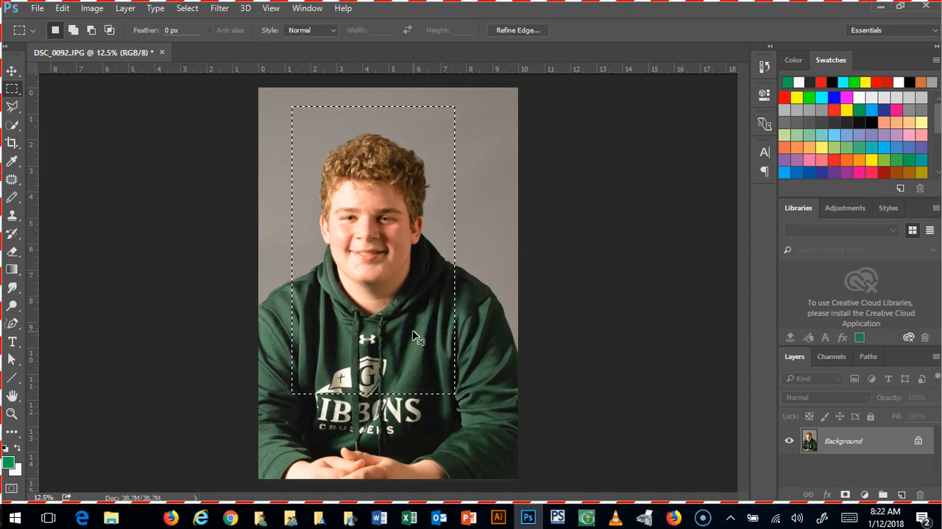
{"action": "left_click", "coordinate": [413, 332]}
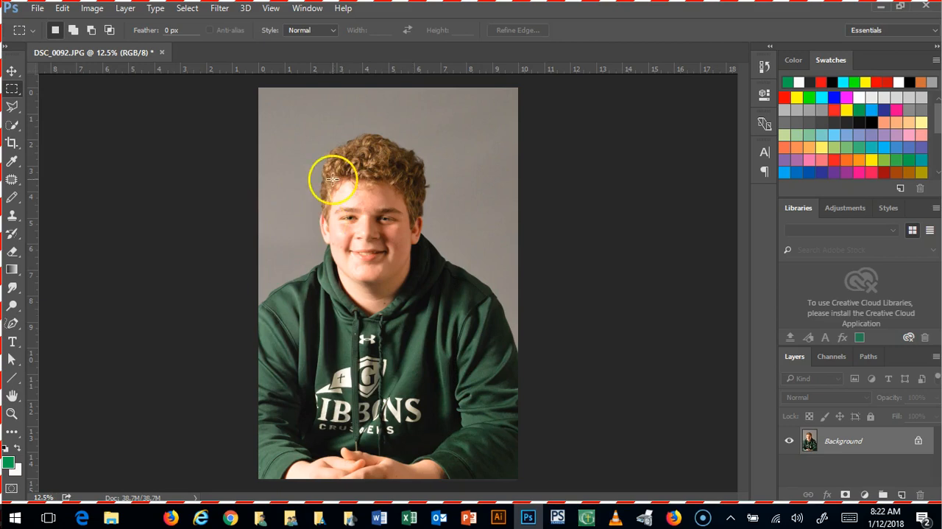
Step: Set the rectangular marquee to a fixed size of 8 in wide by 10 in high
{"action": "left_click", "coordinate": [332, 32]}
{"action": "left_click", "coordinate": [310, 58]}
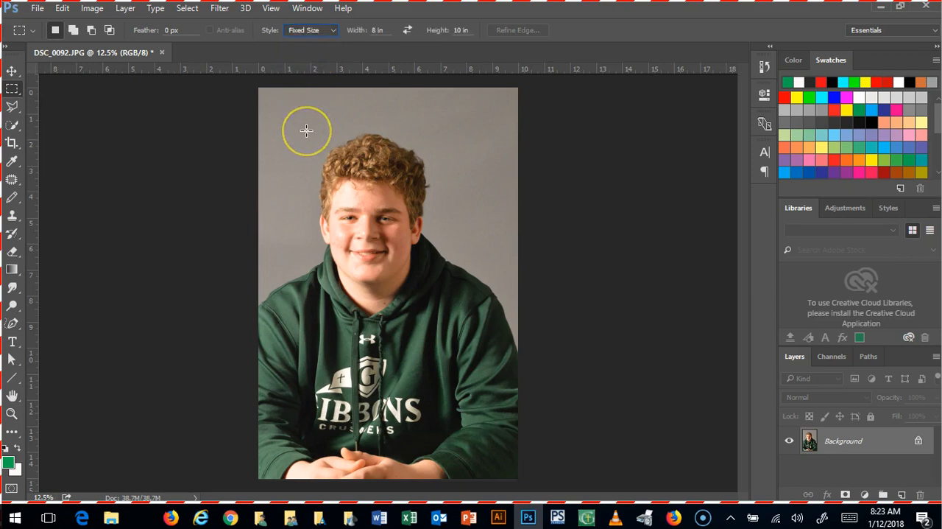
{"action": "right_click", "coordinate": [377, 31]}
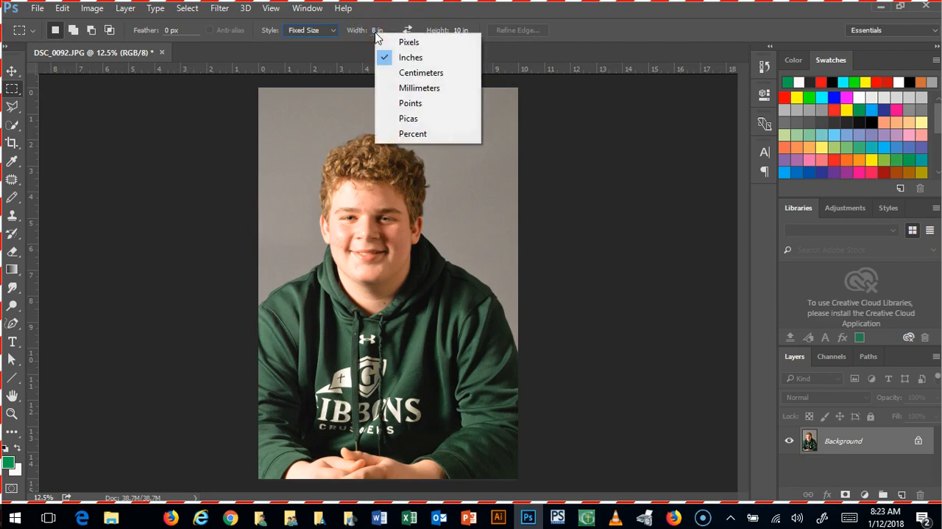
{"action": "left_click", "coordinate": [389, 20]}
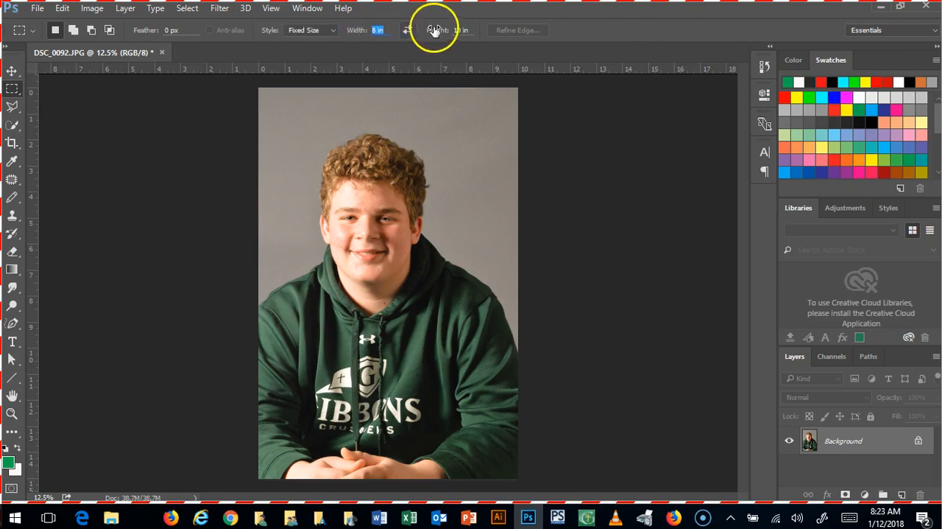
{"action": "left_click", "coordinate": [470, 33]}
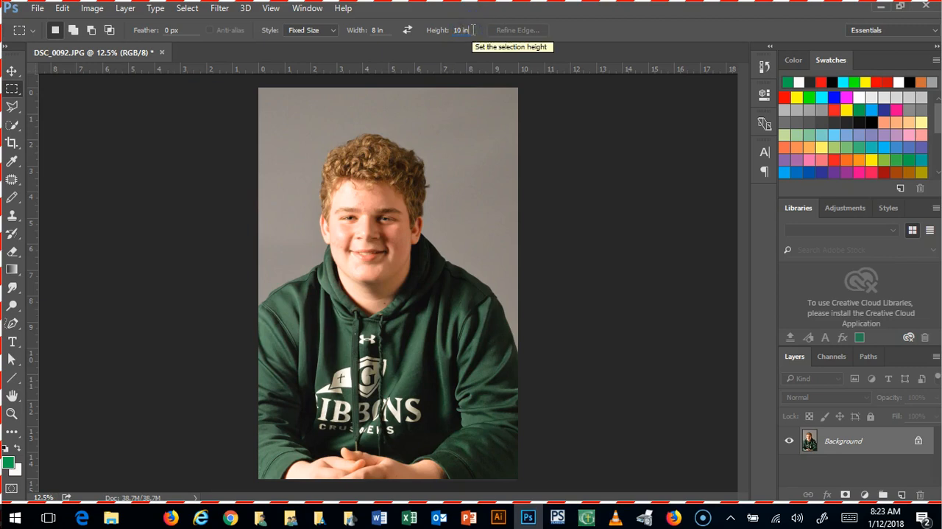
Step: Place the 8 by 10 inch selection around the head and upper torso with space above the hair, and crop the photo to it
{"action": "left_click_drag", "start_coordinate": [368, 157], "coordinate": [342, 257]}
{"action": "left_click_drag", "start_coordinate": [410, 284], "coordinate": [381, 184]}
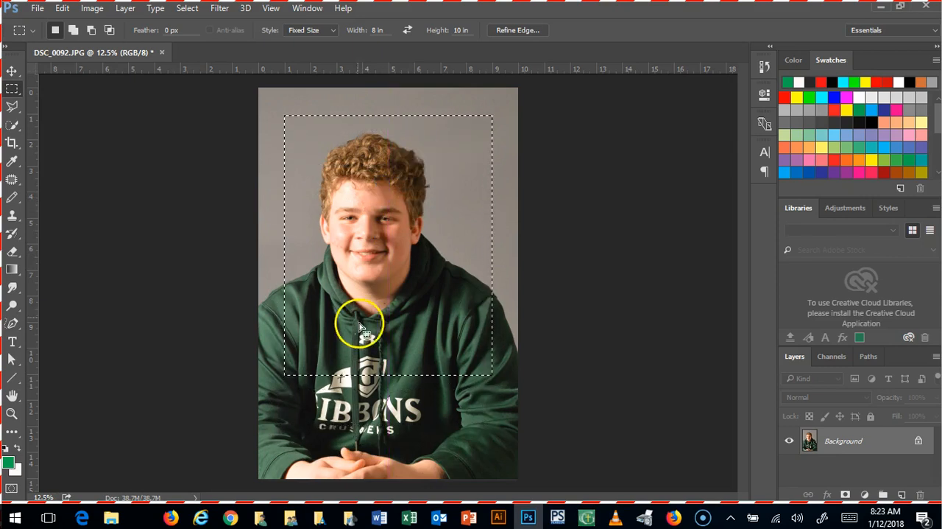
{"action": "left_click_drag", "start_coordinate": [384, 374], "coordinate": [410, 477]}
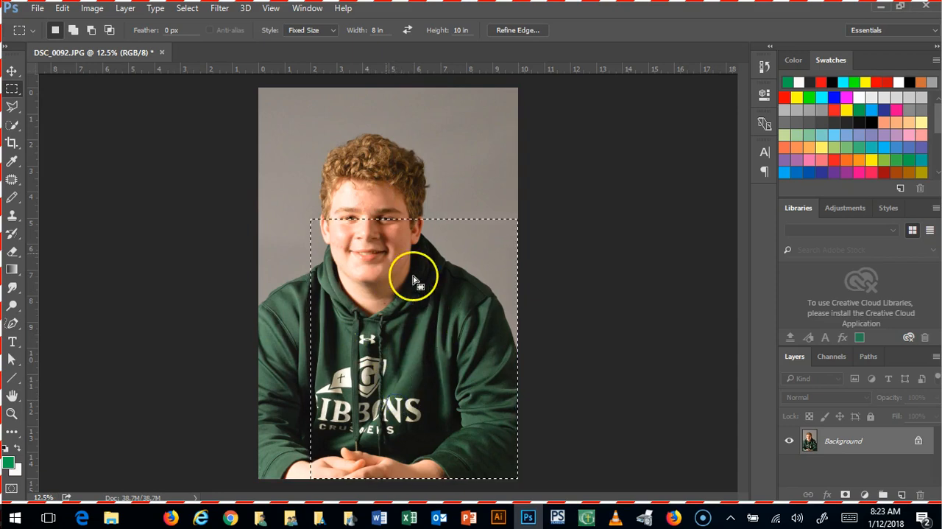
{"action": "left_click", "coordinate": [302, 104]}
{"action": "left_click_drag", "start_coordinate": [392, 190], "coordinate": [382, 209]}
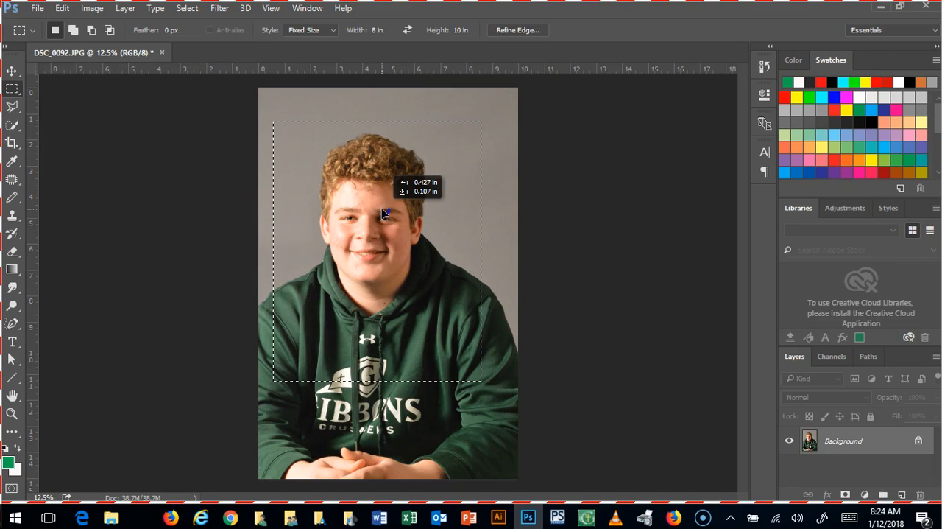
{"action": "left_click_drag", "start_coordinate": [381, 209], "coordinate": [381, 211]}
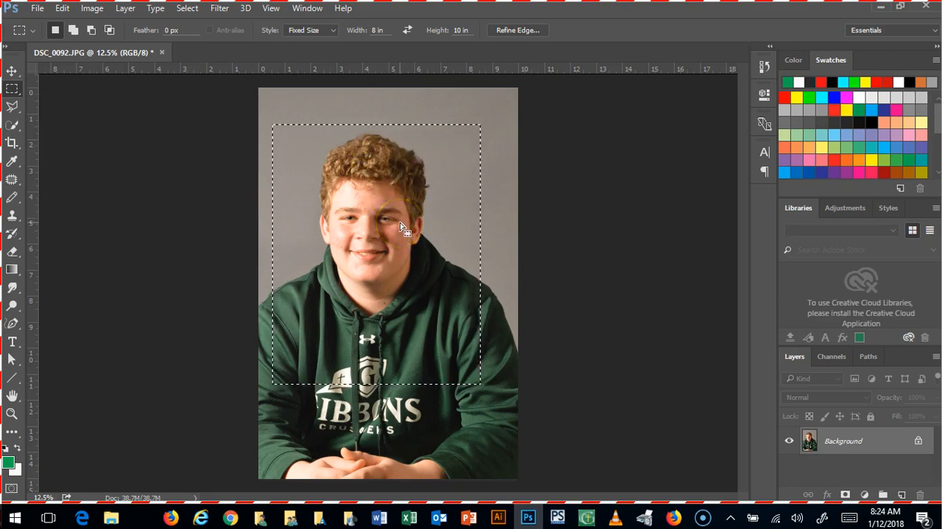
{"action": "left_click_drag", "start_coordinate": [390, 169], "coordinate": [383, 149]}
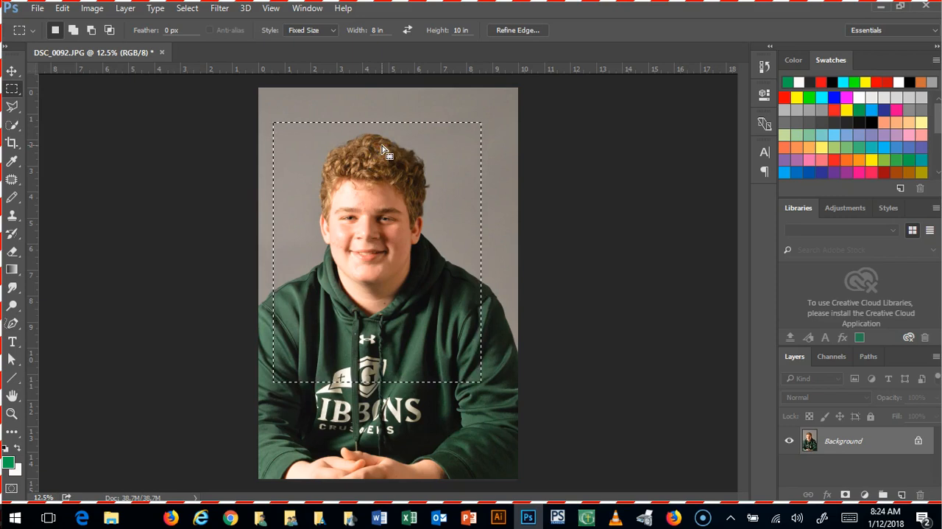
{"action": "left_click", "coordinate": [94, 9]}
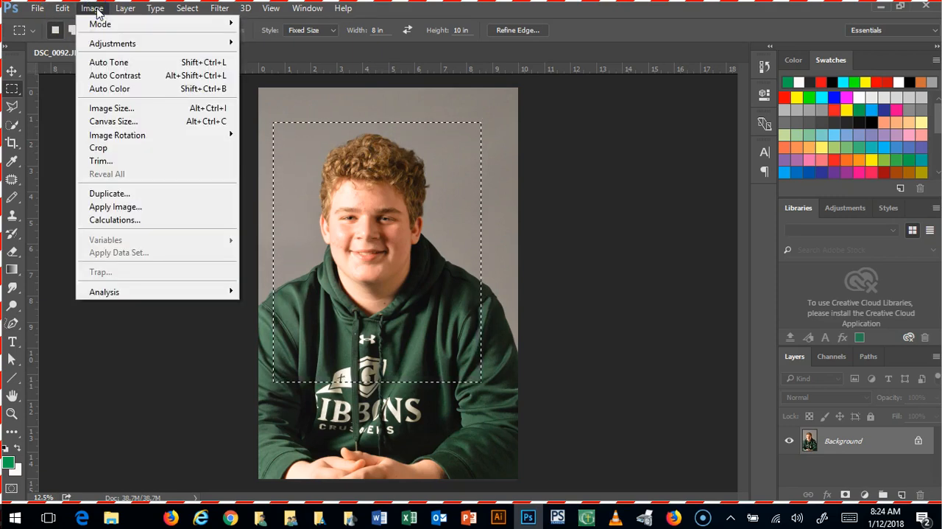
{"action": "left_click", "coordinate": [98, 149]}
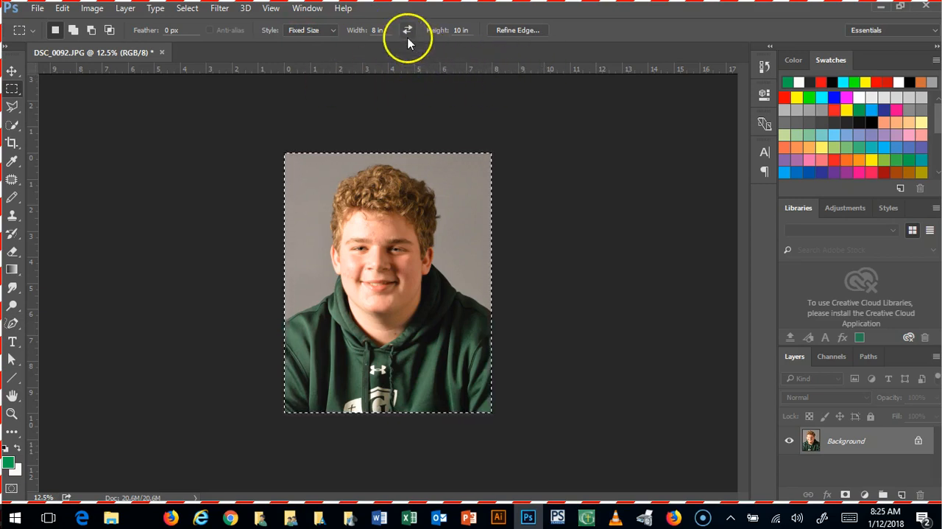
Step: Hide the rulers and show them again
{"action": "left_click", "coordinate": [270, 8]}
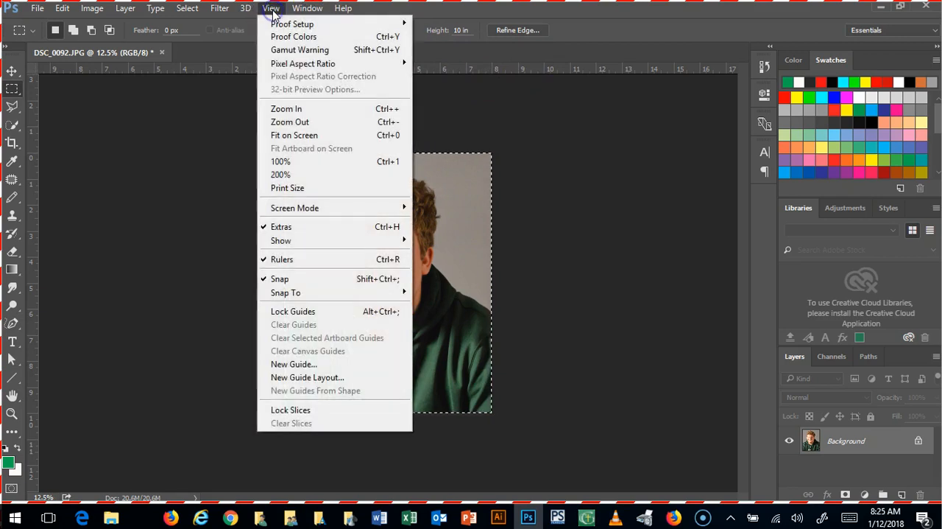
{"action": "left_click", "coordinate": [300, 260]}
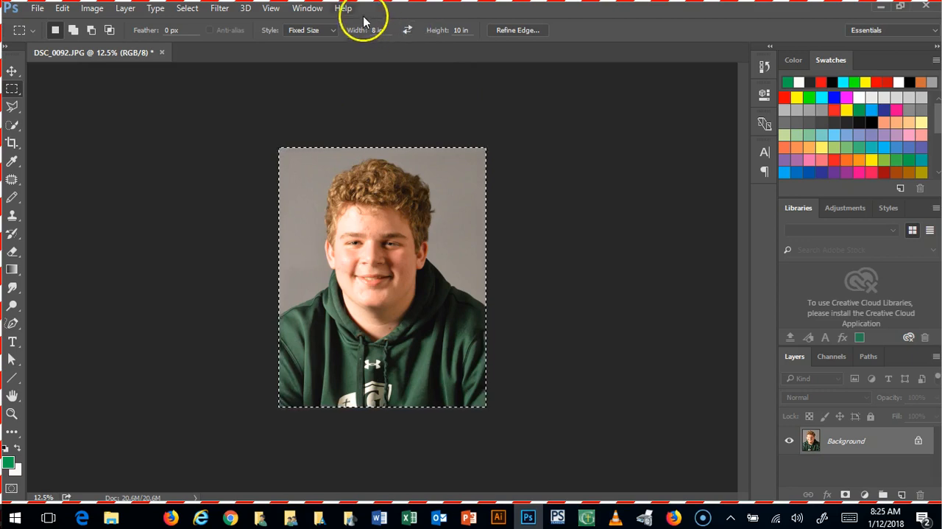
{"action": "left_click", "coordinate": [271, 9]}
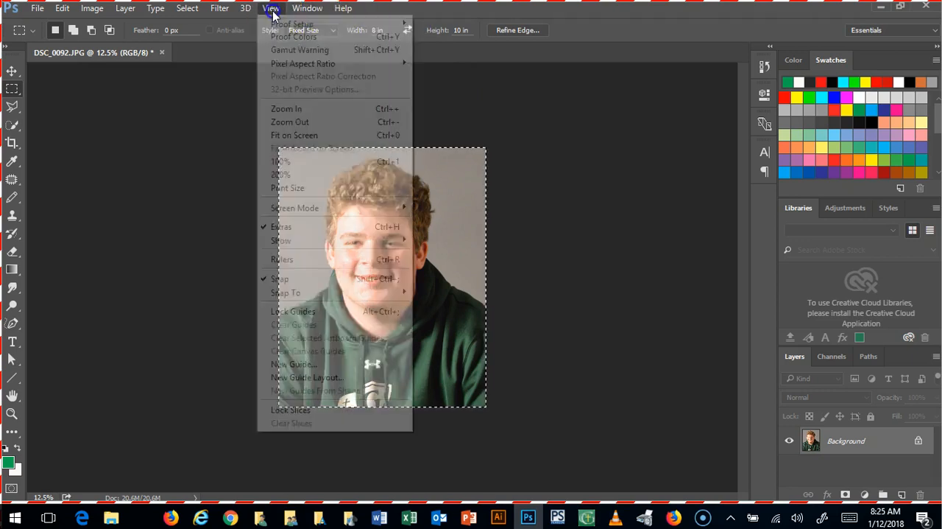
{"action": "left_click", "coordinate": [286, 259]}
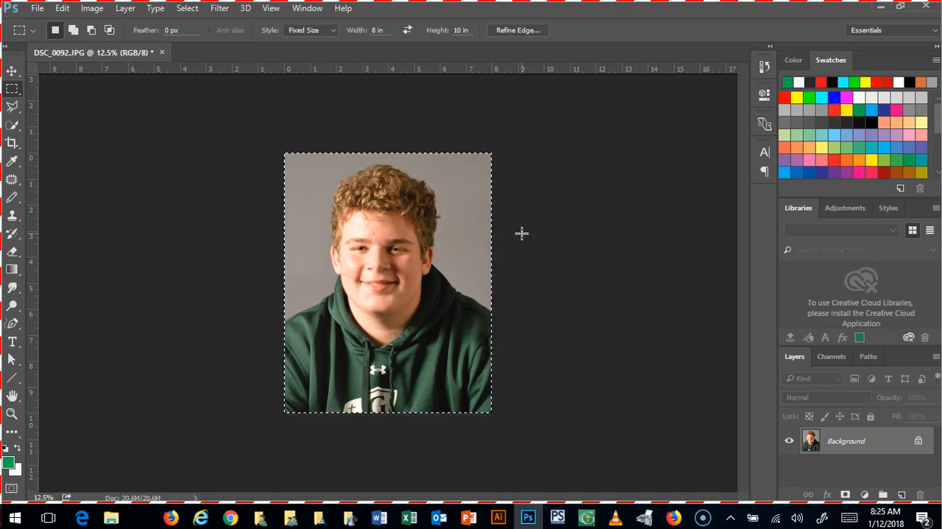
Step: Inspect the cropped portrait at several magnifications between 8.33% and 25%, settling on 16.67%
{"action": "key", "text": "ctrl+plus"}
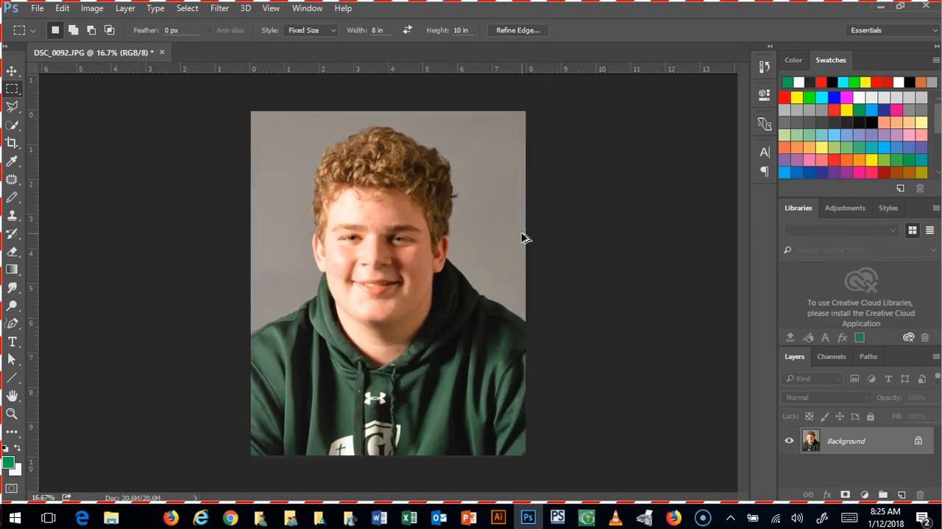
{"action": "key", "text": "ctrl+minus"}
{"action": "key", "text": "ctrl+minus"}
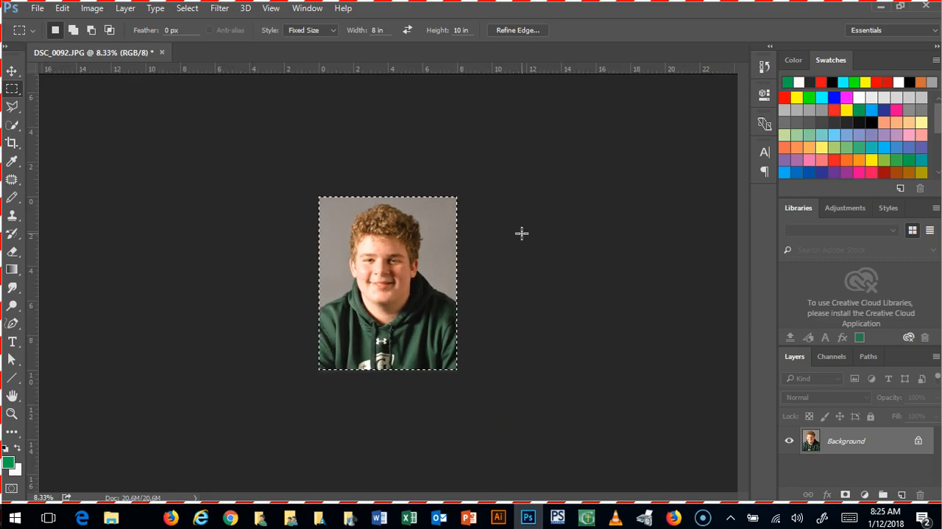
{"action": "key", "text": "ctrl+plus"}
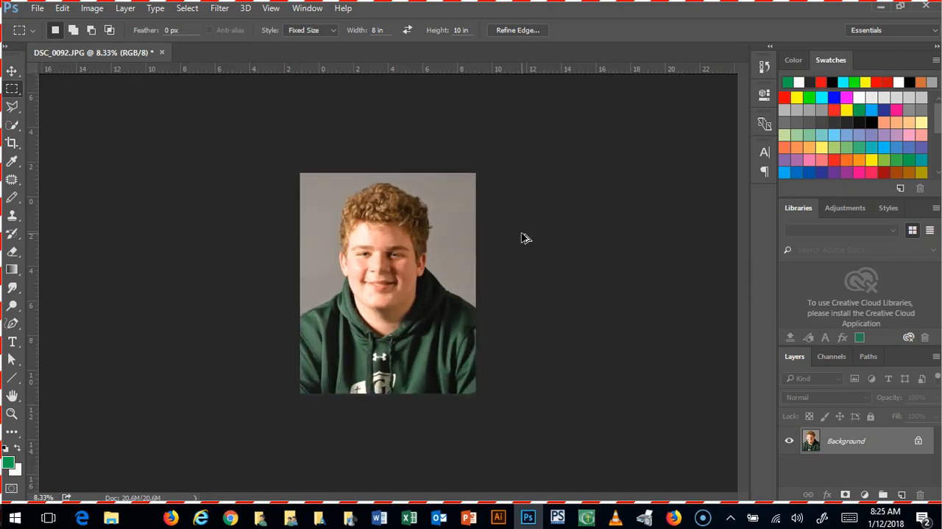
{"action": "key", "text": "ctrl+plus"}
{"action": "key", "text": "ctrl+plus"}
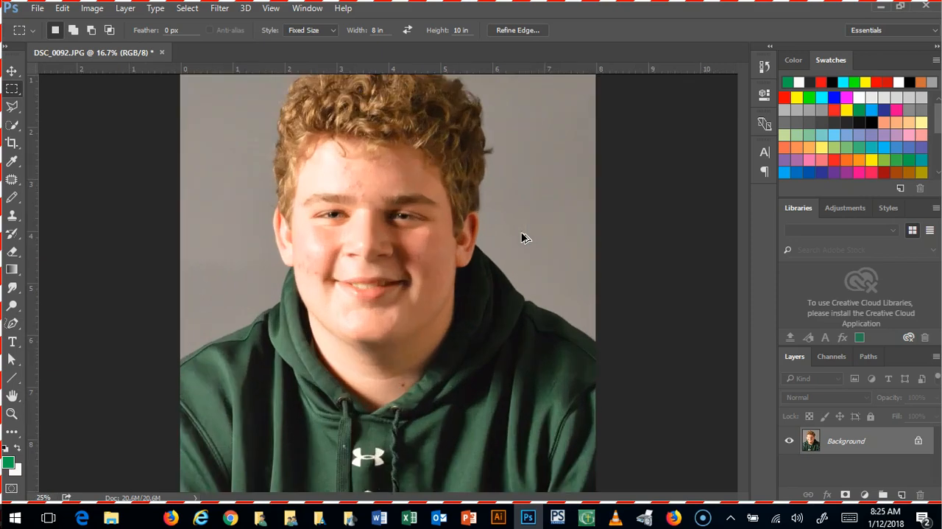
{"action": "key", "text": "ctrl+minus"}
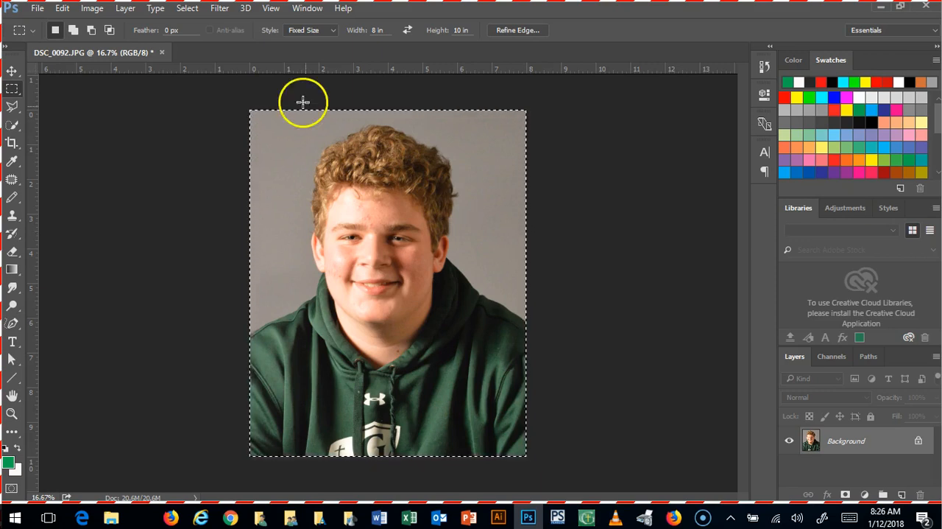
Step: Desaturate the cropped portrait to make it black and white
{"action": "left_click", "coordinate": [92, 9]}
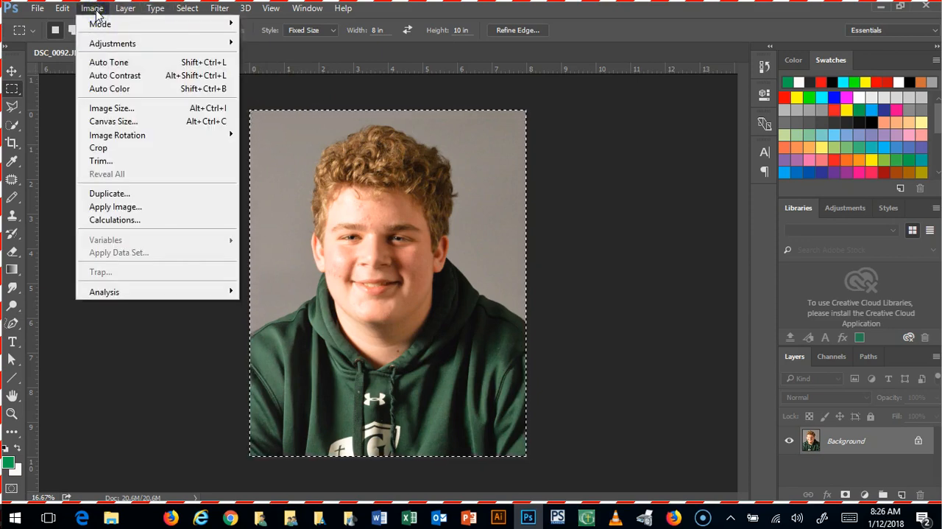
{"action": "left_click", "coordinate": [106, 44]}
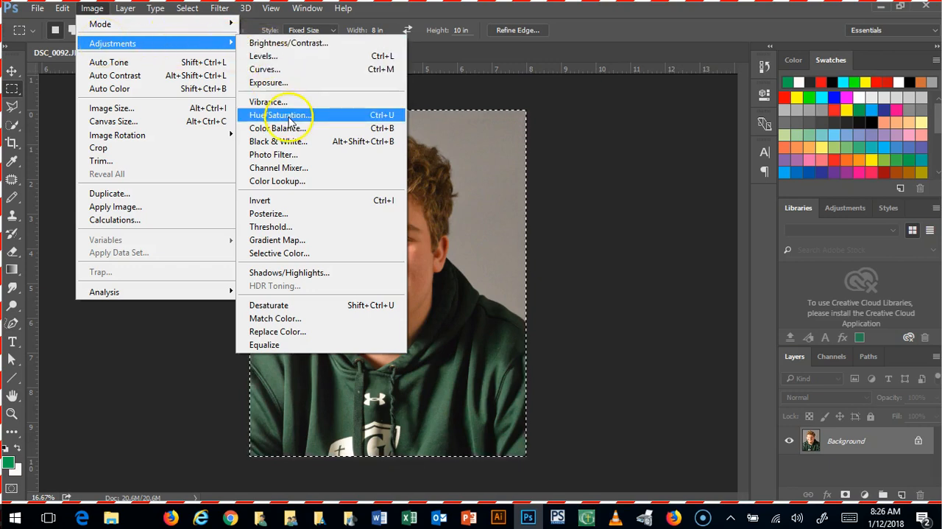
{"action": "left_click", "coordinate": [291, 305]}
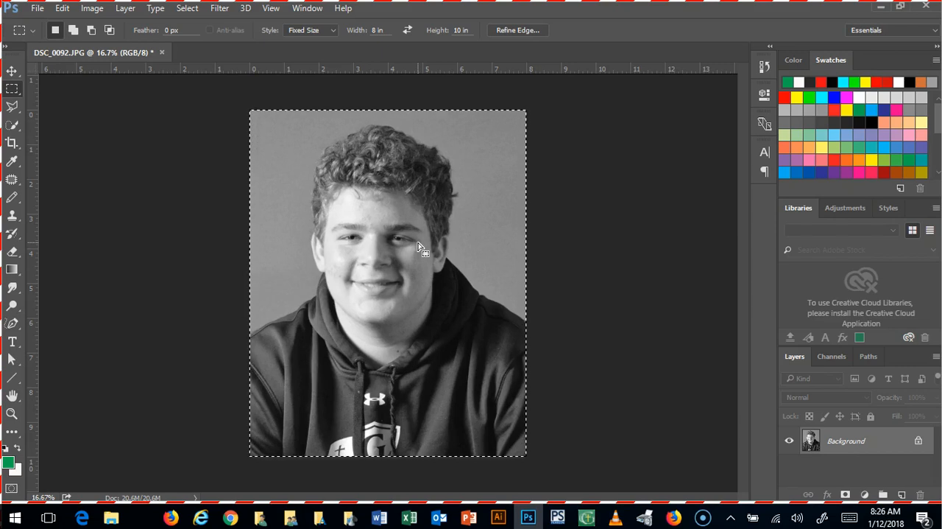
Step: Apply an automatic Levels adjustment to the black-and-white portrait
{"action": "left_click", "coordinate": [94, 10]}
{"action": "left_click", "coordinate": [103, 43]}
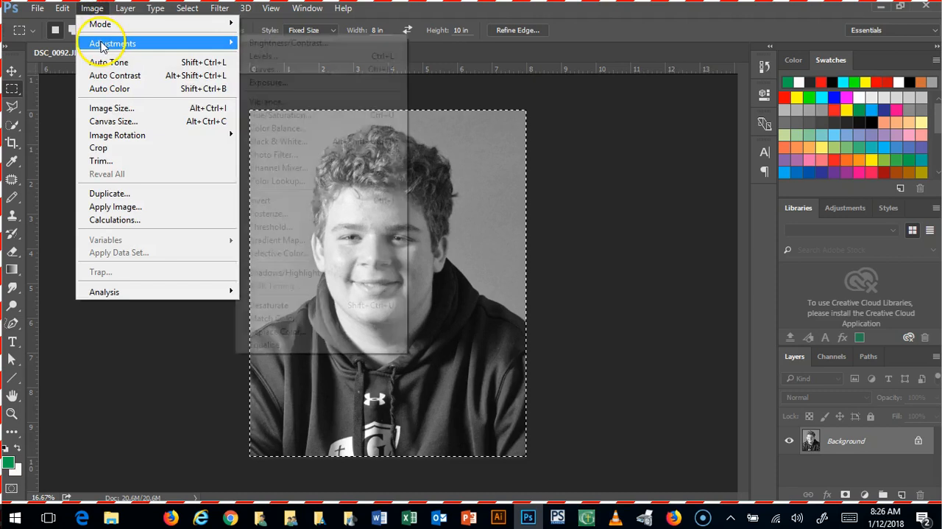
{"action": "left_click", "coordinate": [263, 56]}
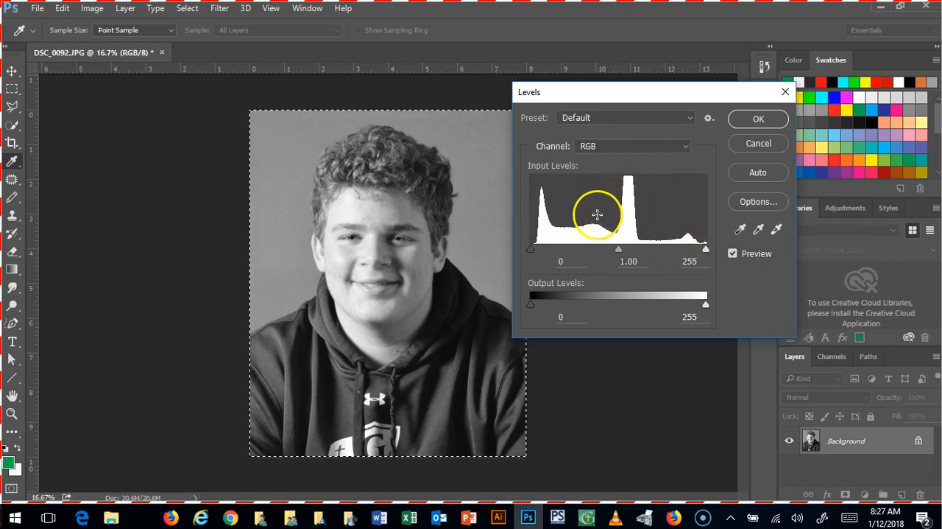
{"action": "left_click", "coordinate": [706, 251]}
{"action": "mouse_move", "coordinate": [706, 252]}
{"action": "left_mouse_down"}
{"action": "mouse_move", "coordinate": [615, 237]}
{"action": "mouse_move", "coordinate": [606, 248]}
{"action": "mouse_move", "coordinate": [706, 248]}
{"action": "mouse_move", "coordinate": [635, 243]}
{"action": "mouse_move", "coordinate": [677, 237]}
{"action": "mouse_move", "coordinate": [720, 255]}
{"action": "left_mouse_up"}
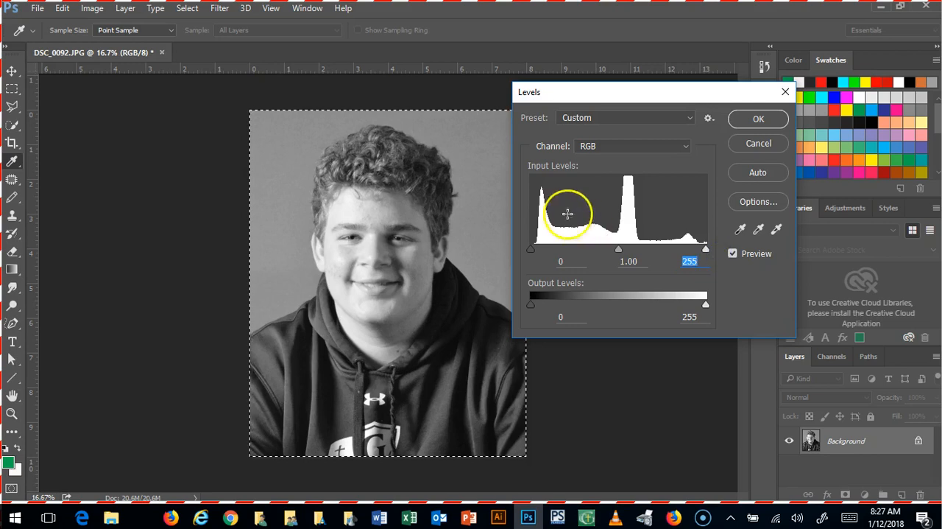
{"action": "left_click_drag", "start_coordinate": [531, 250], "coordinate": [478, 247]}
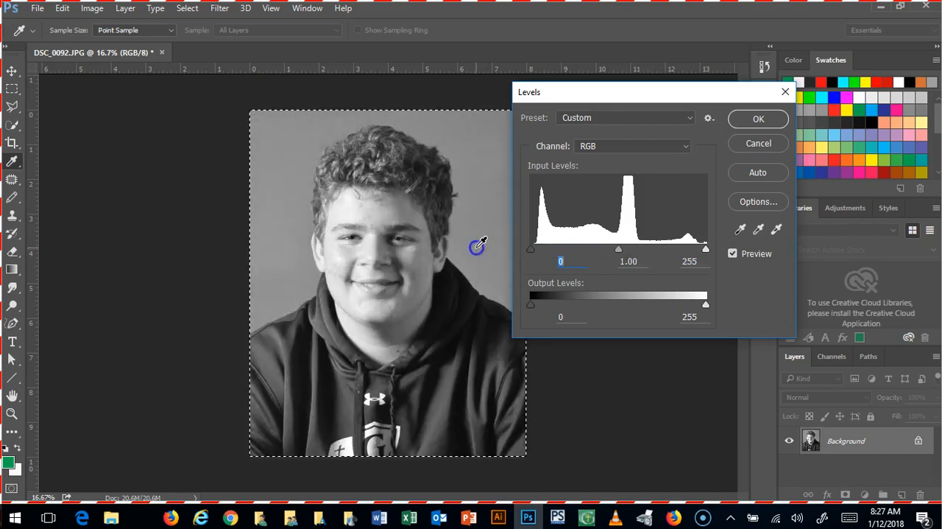
{"action": "left_click", "coordinate": [754, 171]}
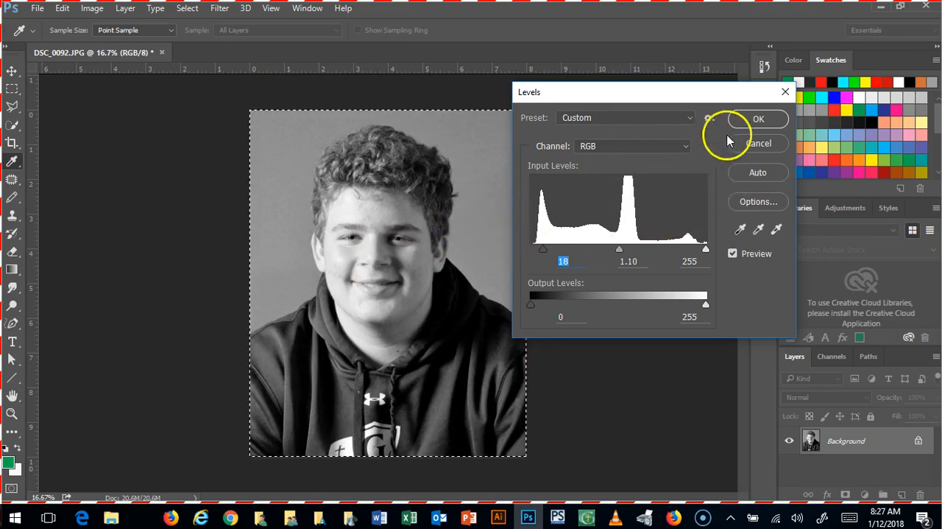
{"action": "left_click", "coordinate": [750, 123]}
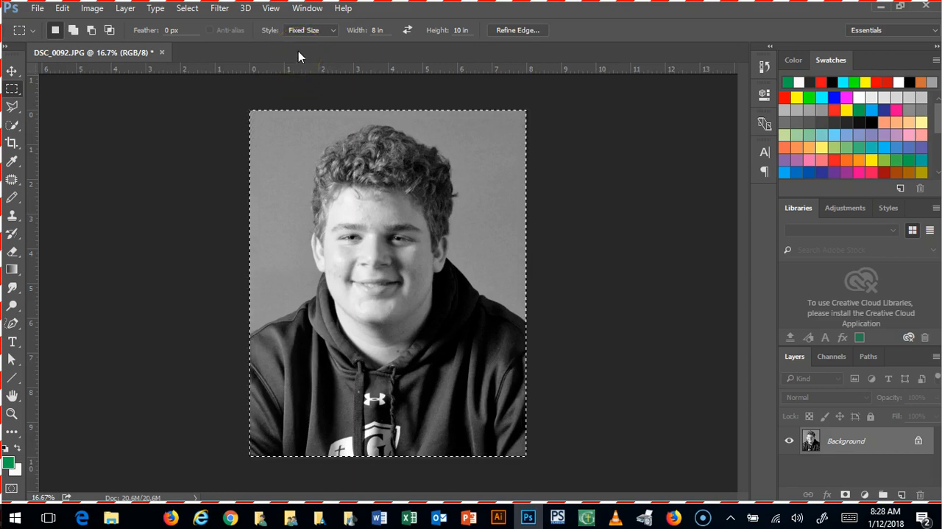
Step: Examine the grain and tones around the mouth and nose at 200% magnification
{"action": "key", "text": "ctrl+plus"}
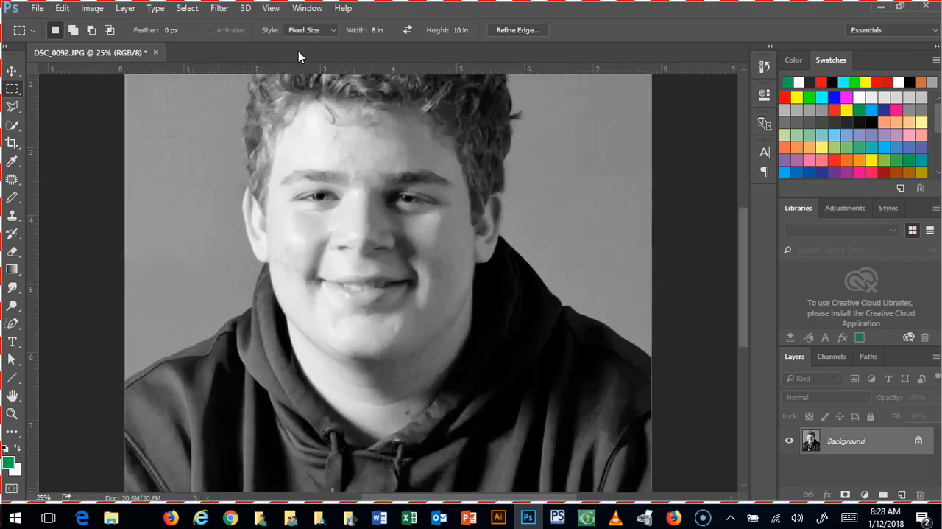
{"action": "key", "text": "ctrl+plus"}
{"action": "key", "text": "ctrl+plus"}
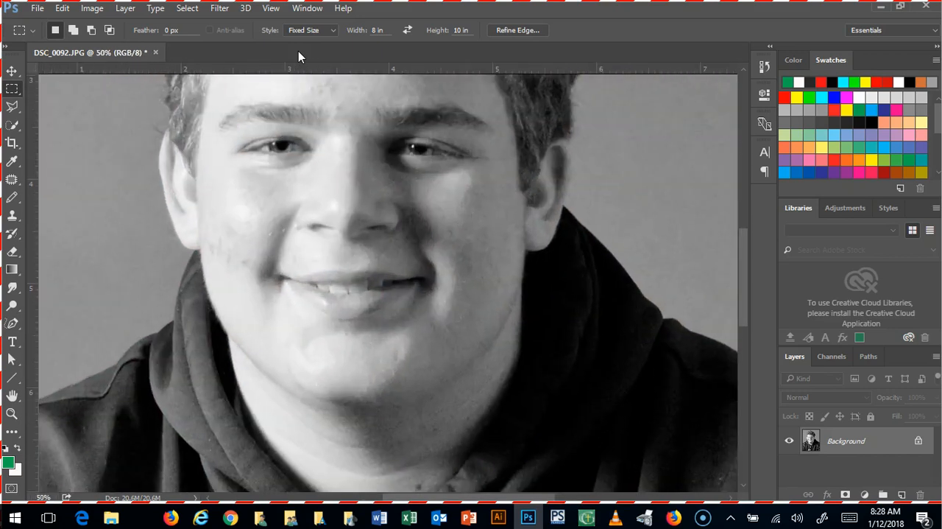
{"action": "key", "text": "ctrl+plus"}
{"action": "key", "text": "ctrl+plus"}
{"action": "key", "text": "ctrl+plus"}
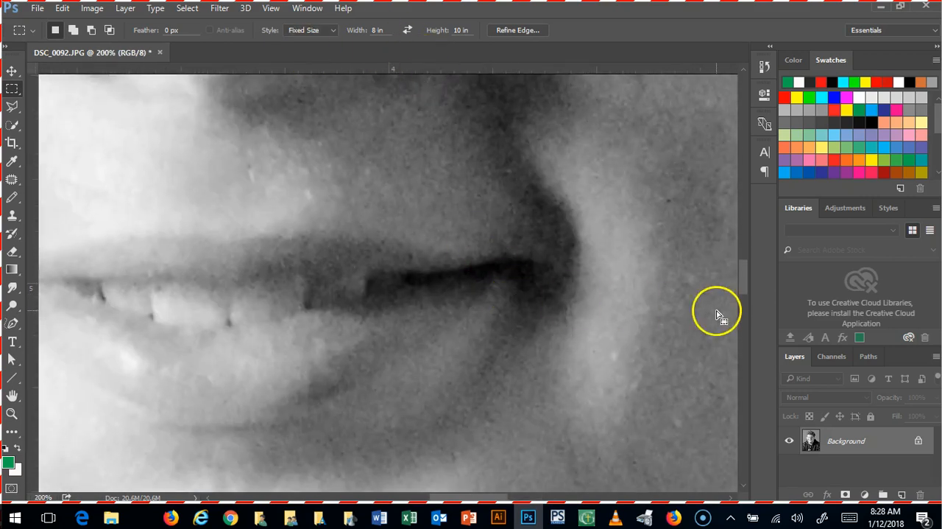
{"action": "mouse_move", "coordinate": [743, 289]}
{"action": "left_mouse_down"}
{"action": "mouse_move", "coordinate": [740, 327]}
{"action": "mouse_move", "coordinate": [746, 290]}
{"action": "left_mouse_up"}
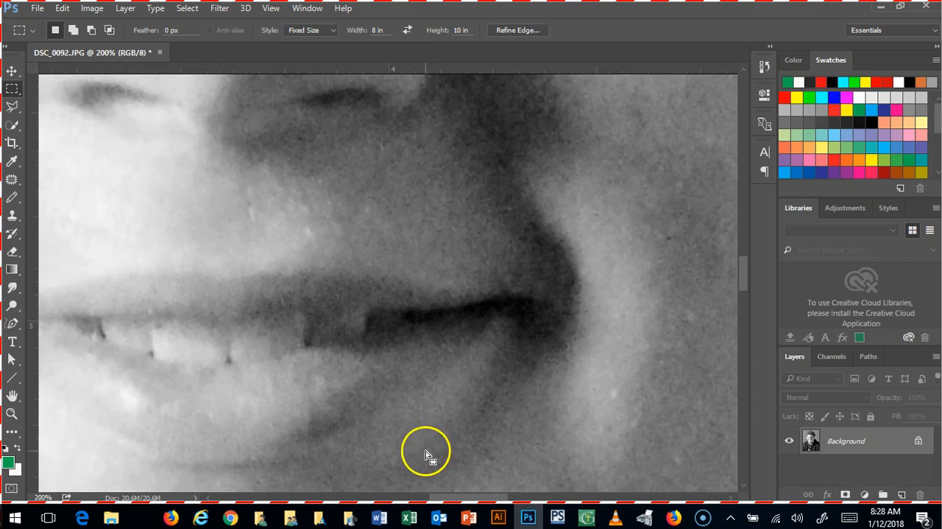
{"action": "mouse_move", "coordinate": [441, 498]}
{"action": "left_mouse_down"}
{"action": "mouse_move", "coordinate": [414, 497]}
{"action": "mouse_move", "coordinate": [432, 496]}
{"action": "left_mouse_up"}
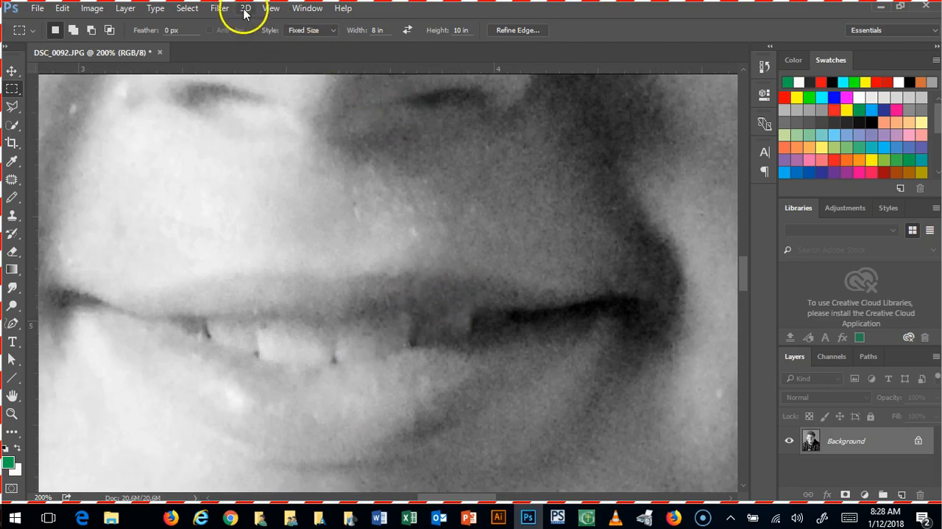
Step: Sharpen the black-and-white portrait with Unsharp Mask at an amount of 66% and a radius of 5.0 pixels
{"action": "left_click", "coordinate": [219, 9]}
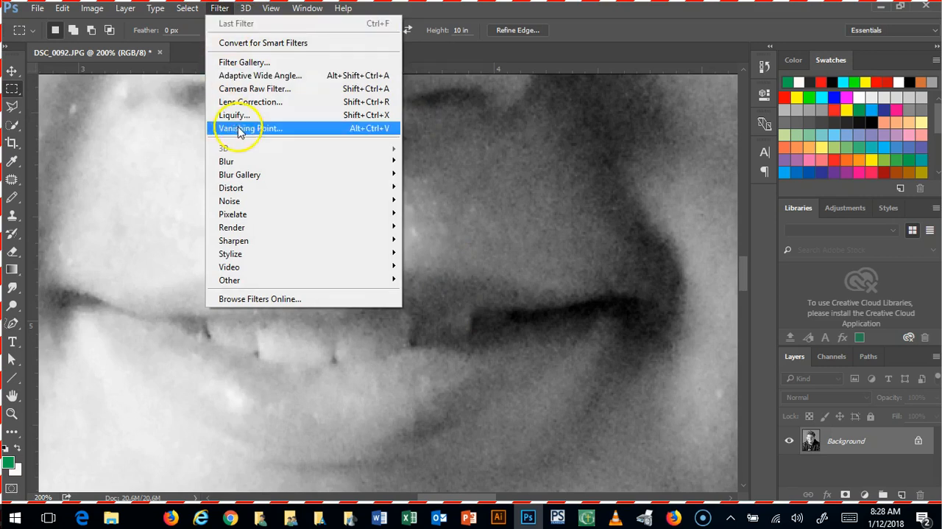
{"action": "mouse_move", "coordinate": [230, 242]}
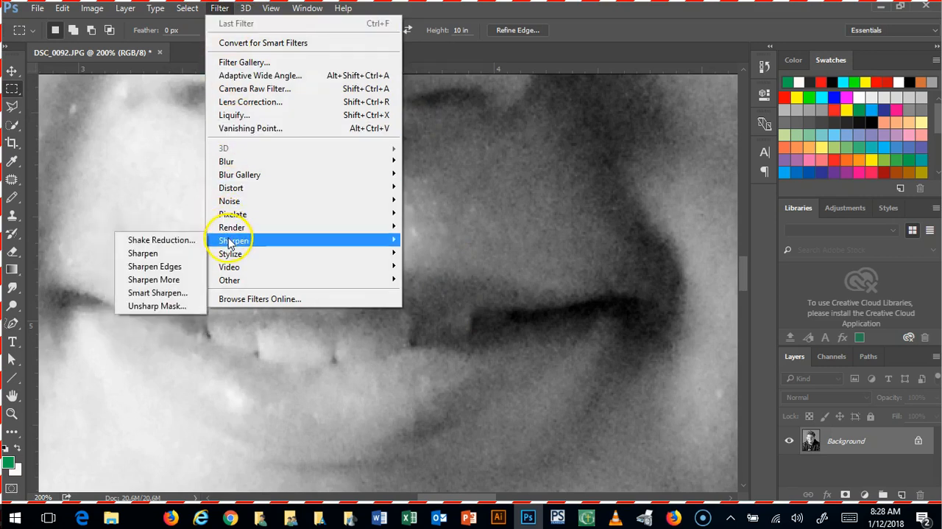
{"action": "left_click", "coordinate": [153, 308]}
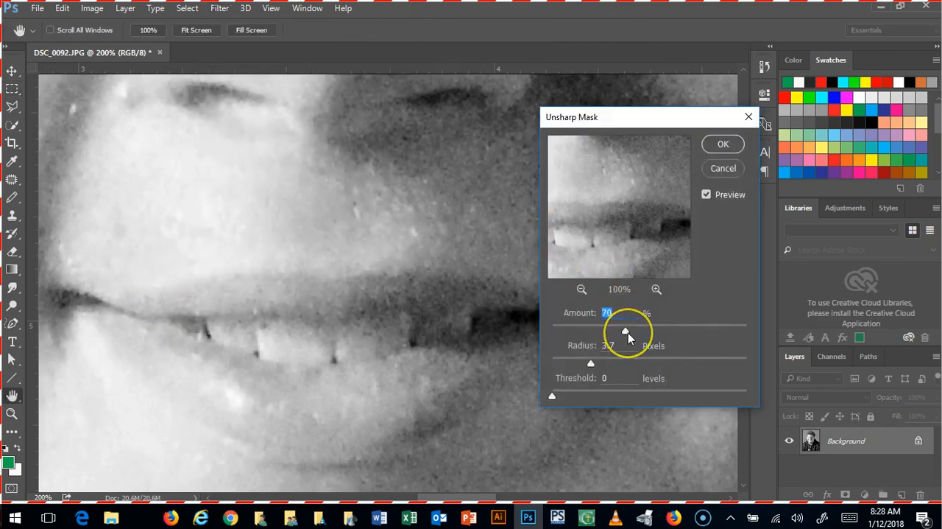
{"action": "mouse_move", "coordinate": [628, 334]}
{"action": "left_mouse_down"}
{"action": "mouse_move", "coordinate": [552, 332]}
{"action": "mouse_move", "coordinate": [622, 330]}
{"action": "left_mouse_up"}
{"action": "left_click_drag", "start_coordinate": [591, 362], "coordinate": [606, 383]}
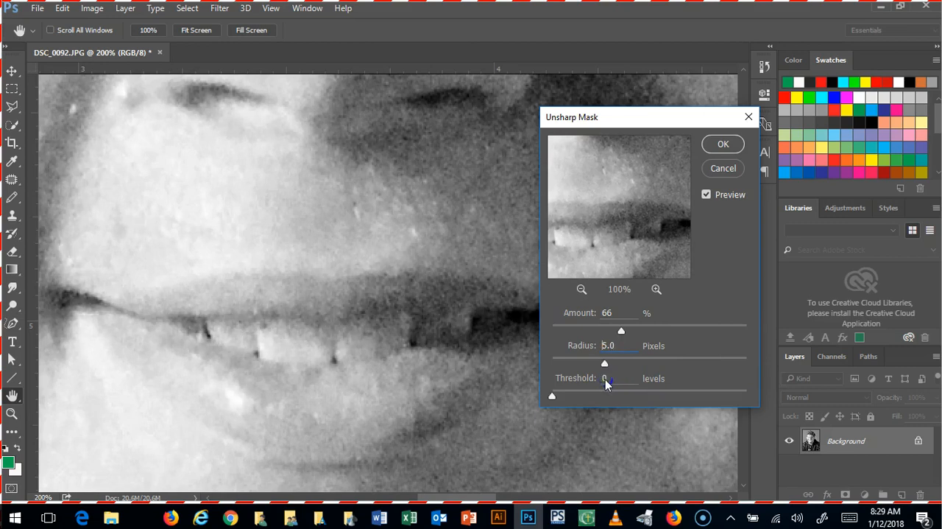
{"action": "left_click_drag", "start_coordinate": [606, 383], "coordinate": [606, 383]}
{"action": "left_click", "coordinate": [722, 145]}
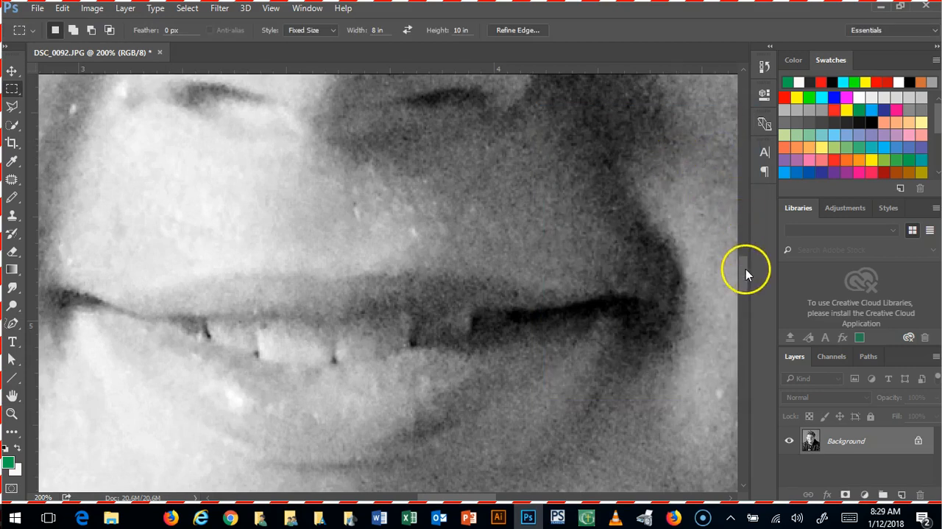
Step: Inspect the sharpened eye area at 200% and 50% magnification, and return to the whole portrait at 16.67%
{"action": "left_click_drag", "start_coordinate": [746, 269], "coordinate": [737, 229]}
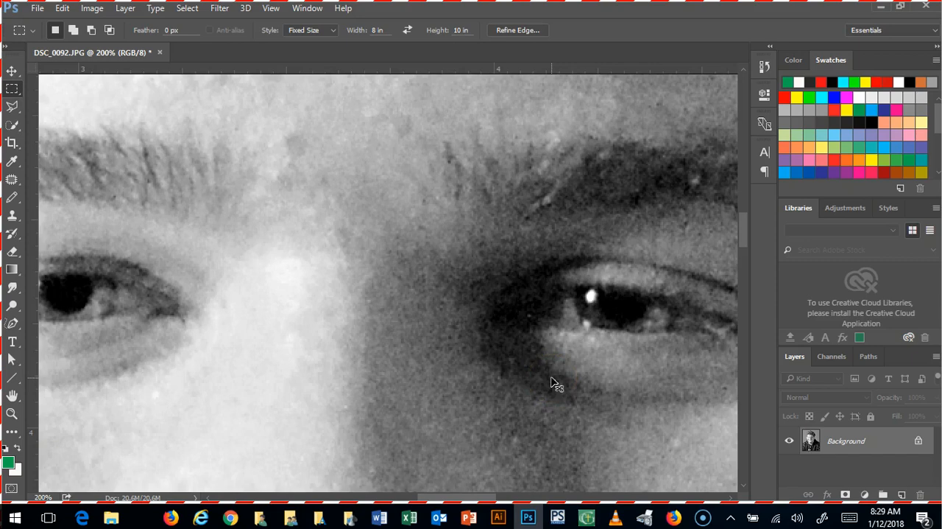
{"action": "key", "text": "ctrl+minus"}
{"action": "key", "text": "ctrl+minus"}
{"action": "key", "text": "ctrl+minus"}
{"action": "key", "text": "ctrl+minus"}
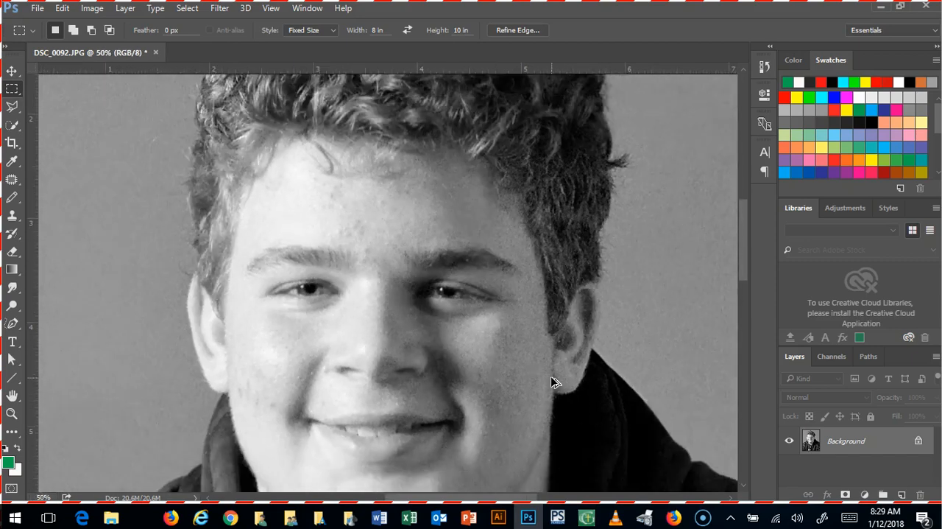
{"action": "key", "text": "ctrl+minus"}
{"action": "key", "text": "ctrl+minus"}
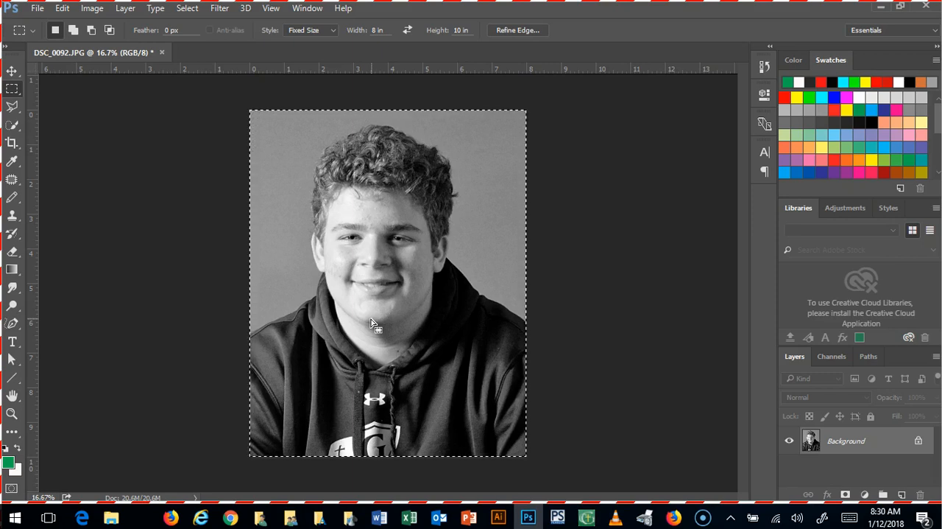
Step: Save the portrait as a JPEG named sample in the Stipple Reference Photo folder, at Maximum quality 12
{"action": "left_click", "coordinate": [36, 10]}
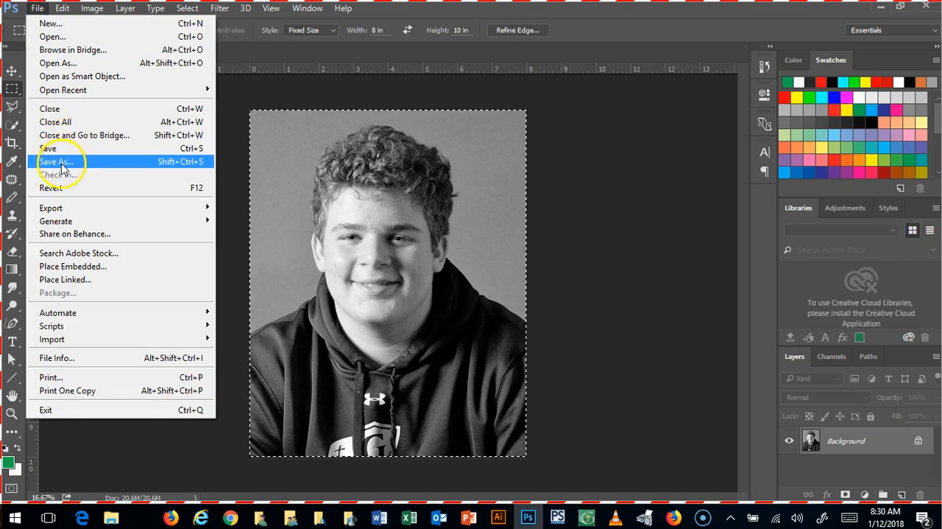
{"action": "left_click", "coordinate": [62, 164]}
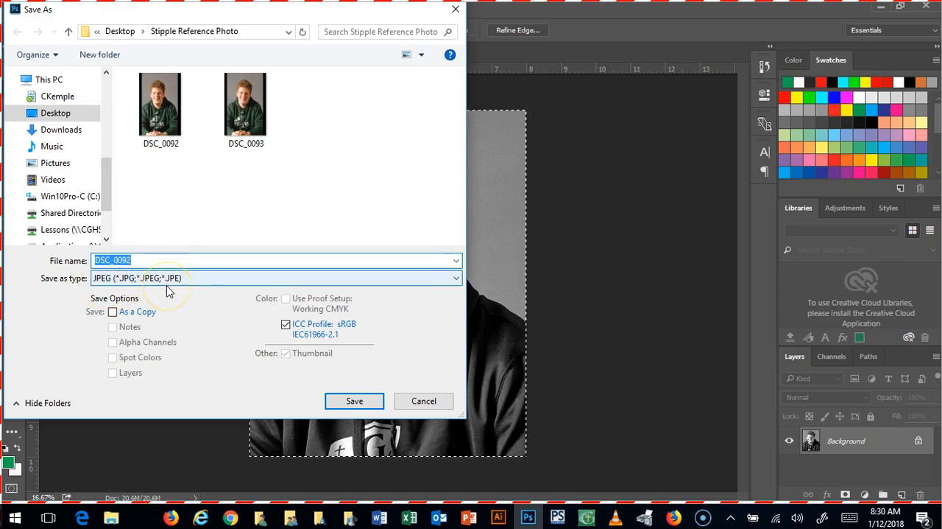
{"action": "type", "text": "sample"}
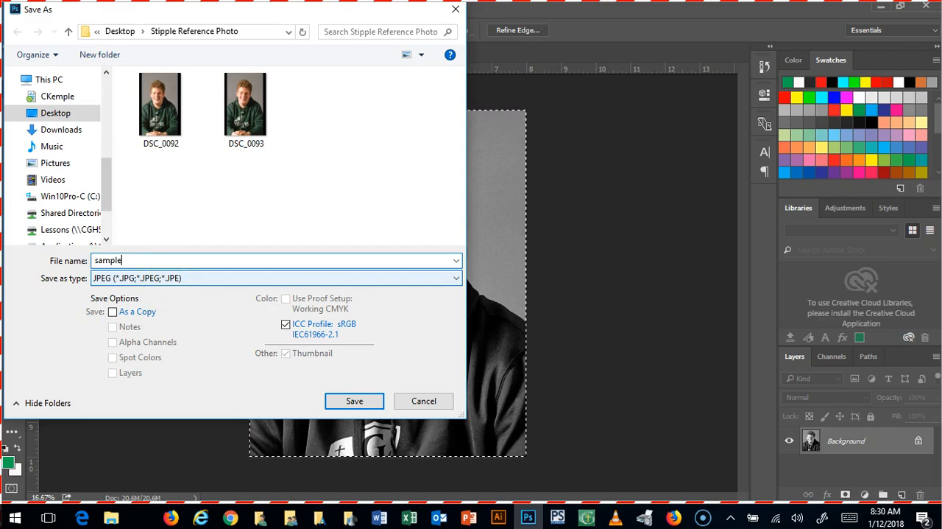
{"action": "left_click", "coordinate": [356, 402]}
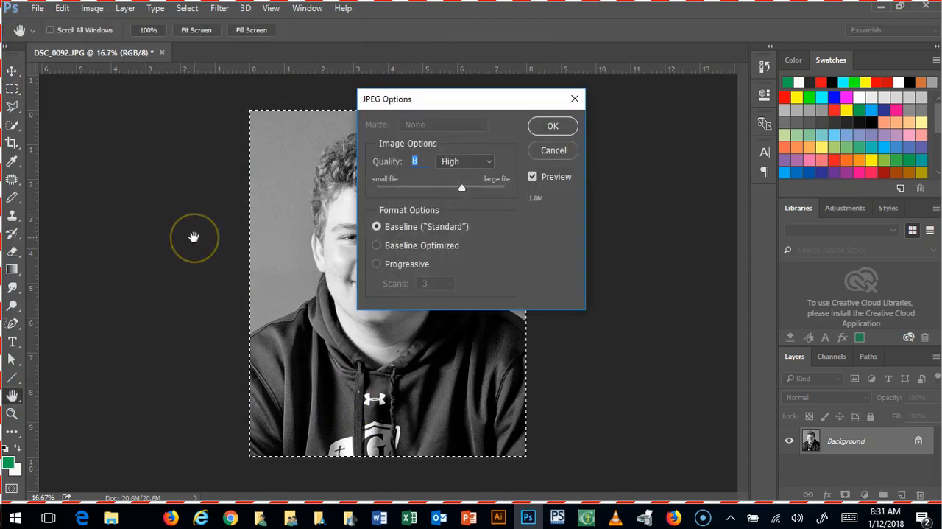
{"action": "left_click", "coordinate": [463, 189]}
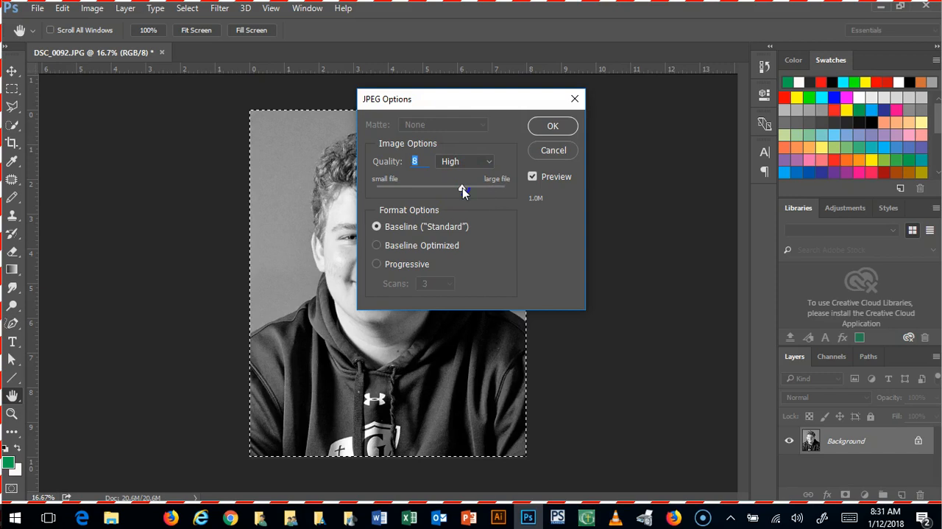
{"action": "left_click_drag", "start_coordinate": [462, 188], "coordinate": [530, 204]}
{"action": "left_click", "coordinate": [554, 125]}
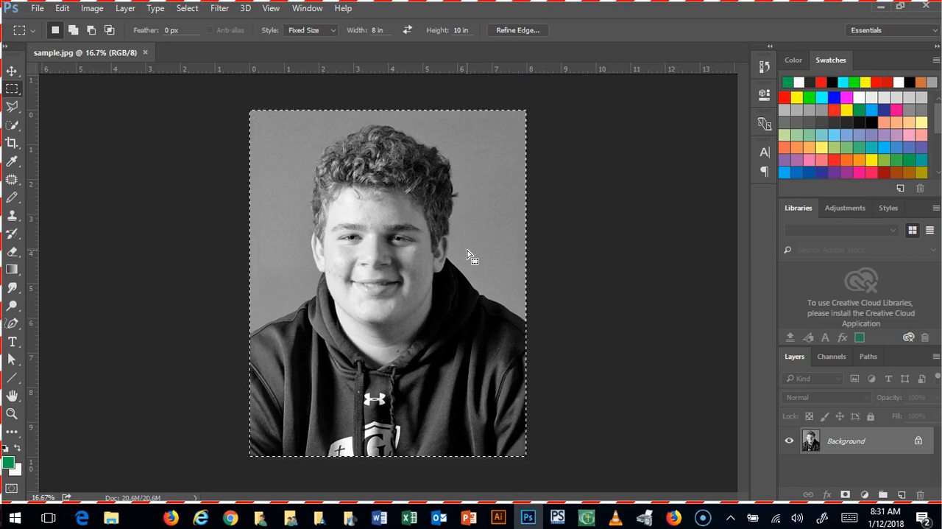
Step: Show the grid overlay on the sample portrait
{"action": "left_click", "coordinate": [272, 9]}
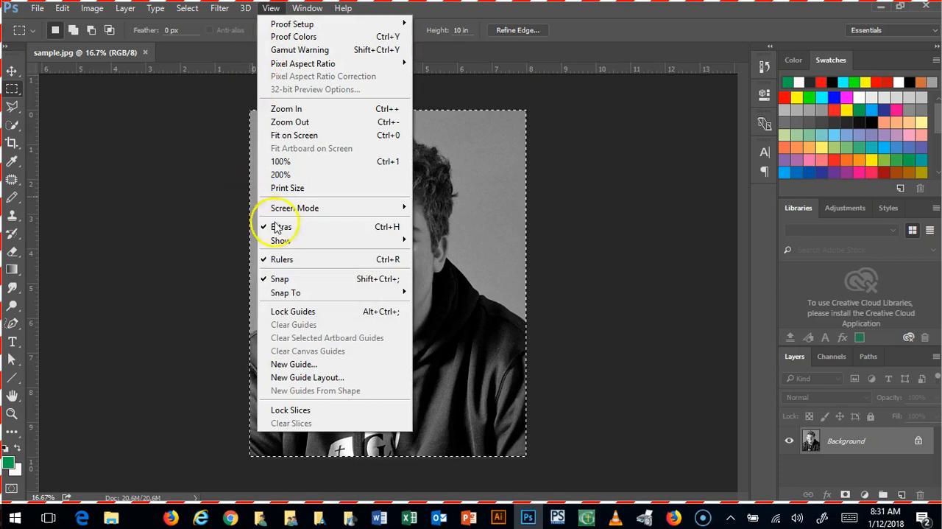
{"action": "mouse_move", "coordinate": [279, 248]}
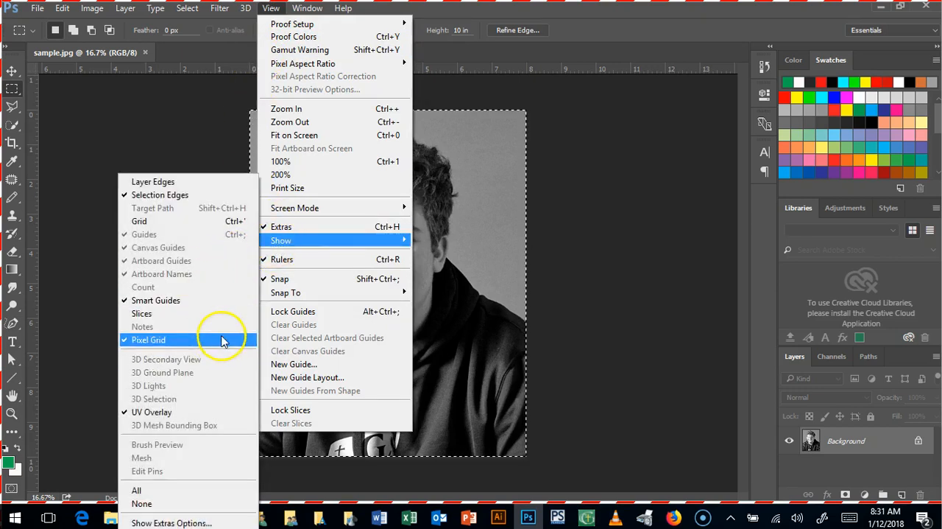
{"action": "left_click", "coordinate": [209, 223]}
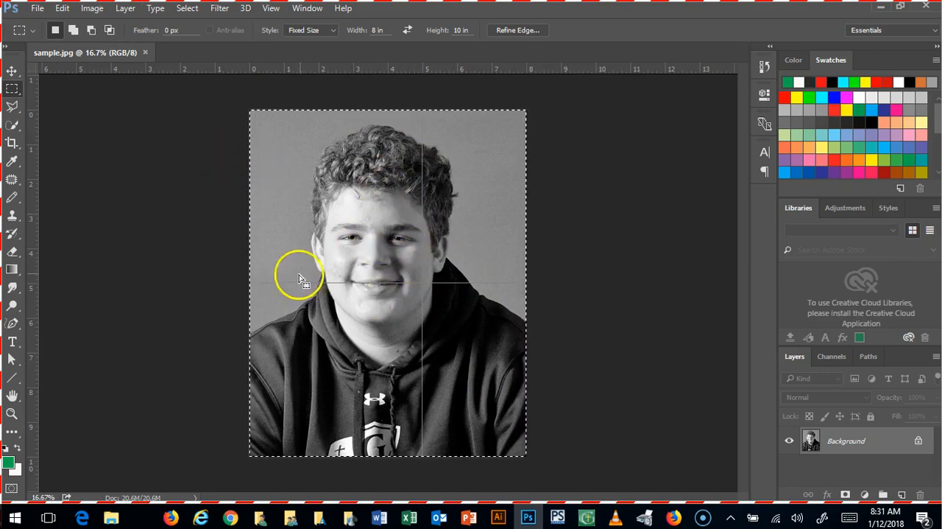
Step: Set the grid spacing in the preferences to one gridline every 1 inch
{"action": "left_click", "coordinate": [62, 8]}
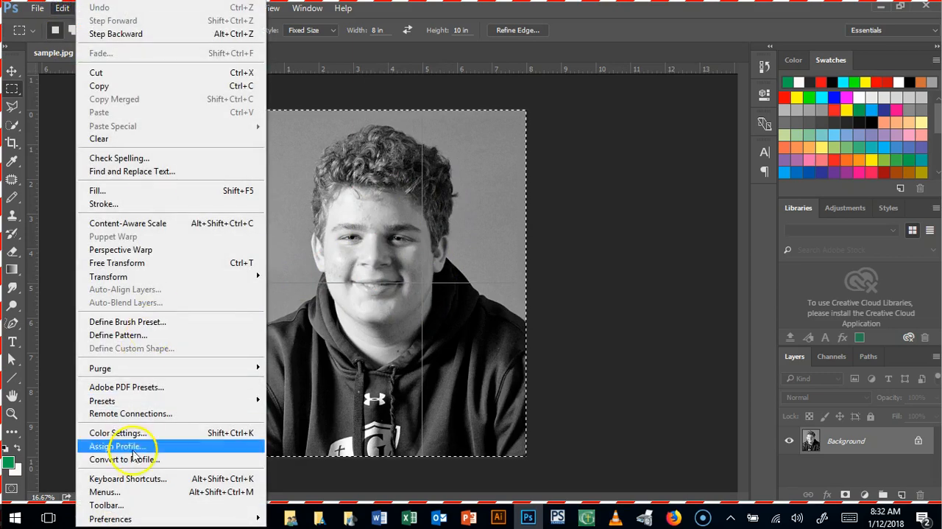
{"action": "mouse_move", "coordinate": [120, 518]}
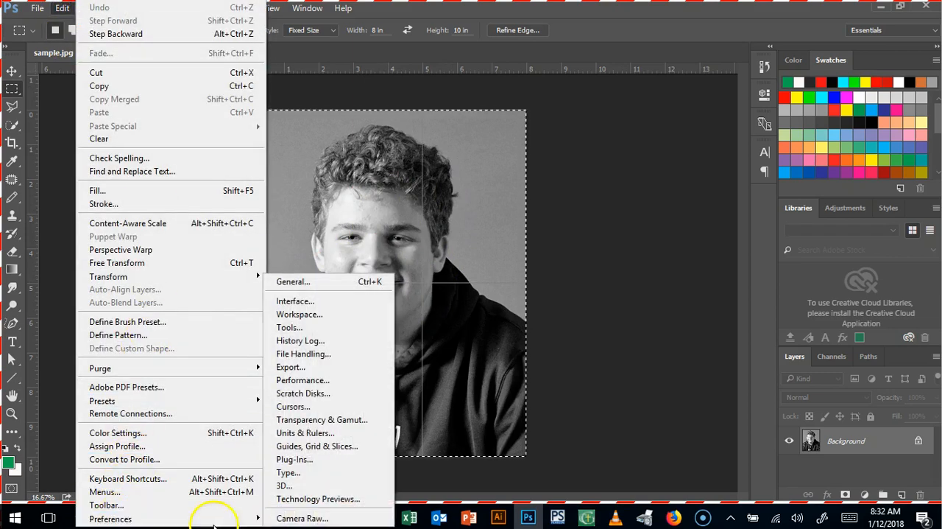
{"action": "left_click", "coordinate": [293, 448]}
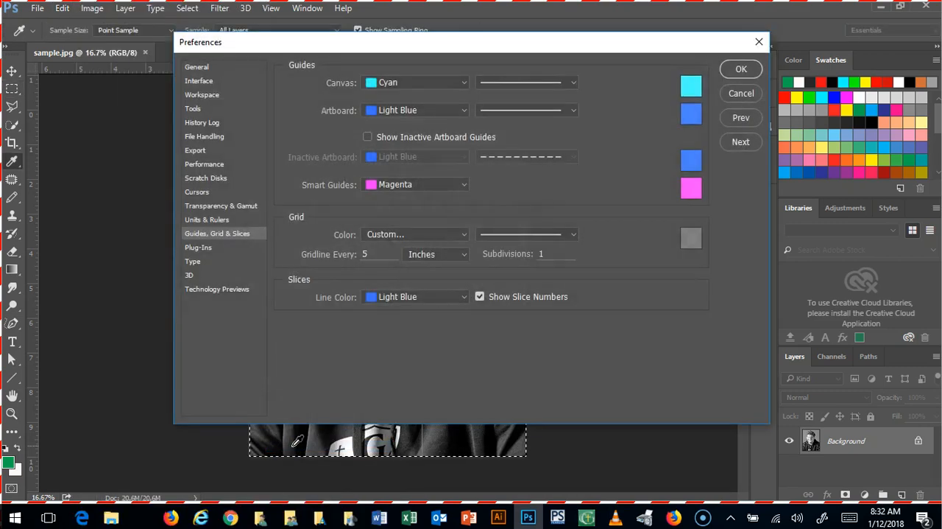
{"action": "left_click", "coordinate": [376, 255]}
{"action": "key", "text": "BackSpace"}
{"action": "type", "text": "1"}
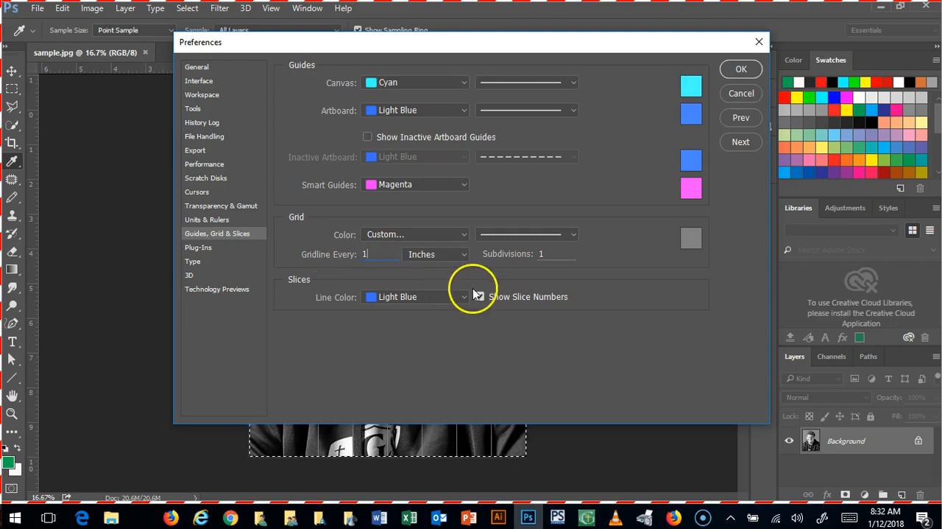
{"action": "left_click", "coordinate": [542, 253]}
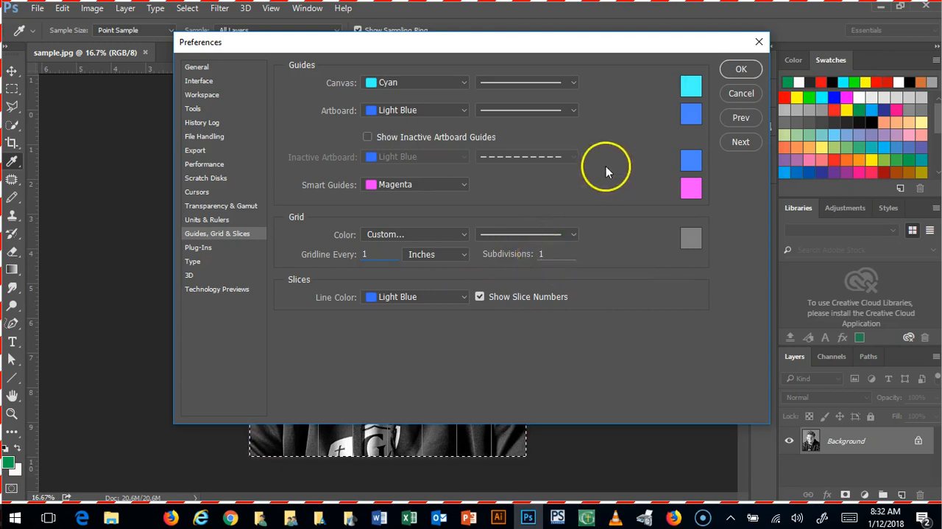
{"action": "left_click", "coordinate": [565, 44]}
{"action": "left_click", "coordinate": [742, 187]}
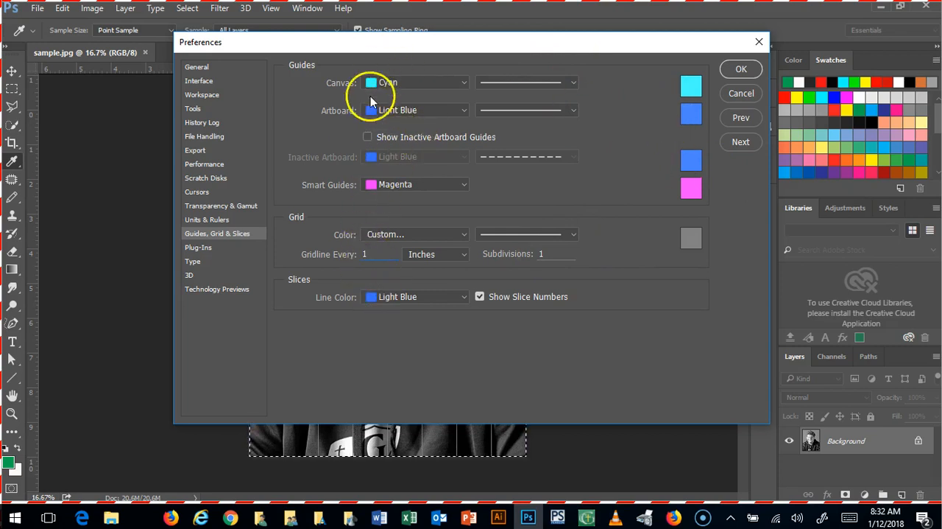
Step: Change the grid color to Light Red and apply the grid preferences
{"action": "left_click_drag", "start_coordinate": [362, 48], "coordinate": [404, 104]}
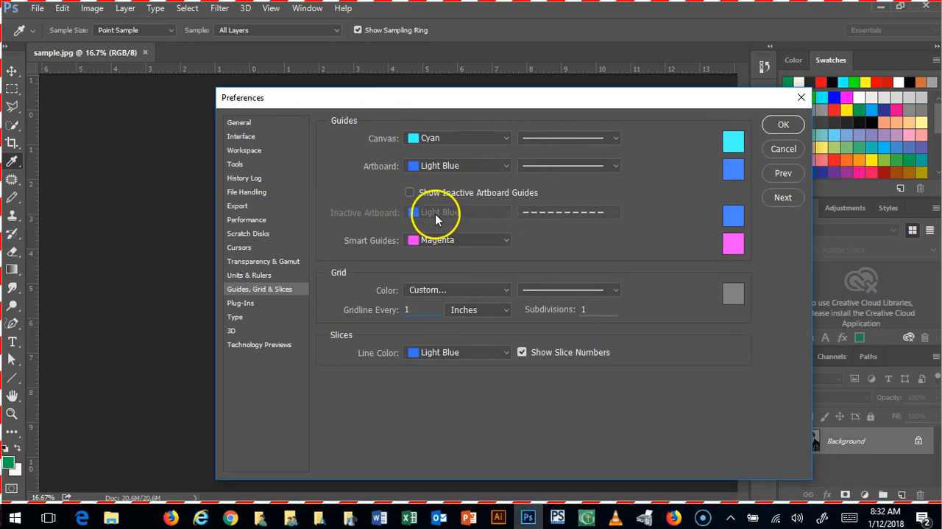
{"action": "left_click", "coordinate": [616, 292]}
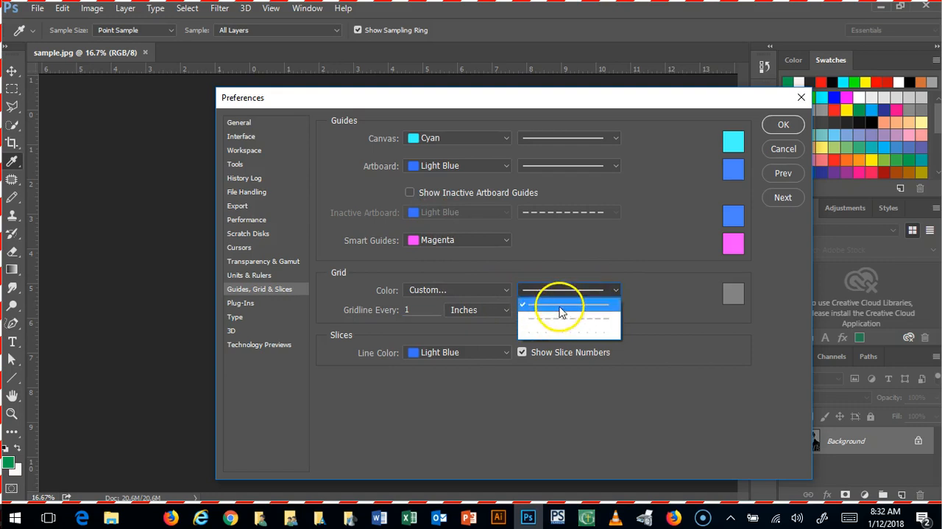
{"action": "left_click", "coordinate": [505, 291]}
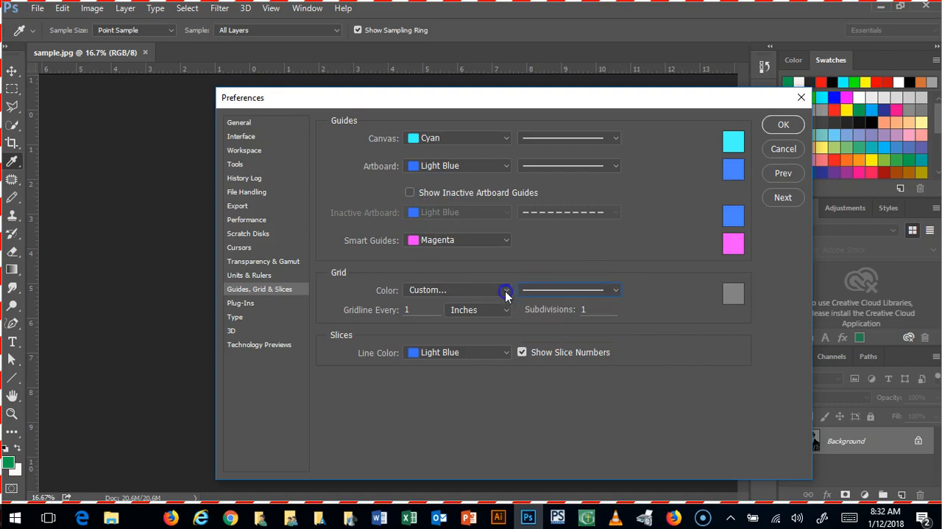
{"action": "left_click", "coordinate": [505, 291]}
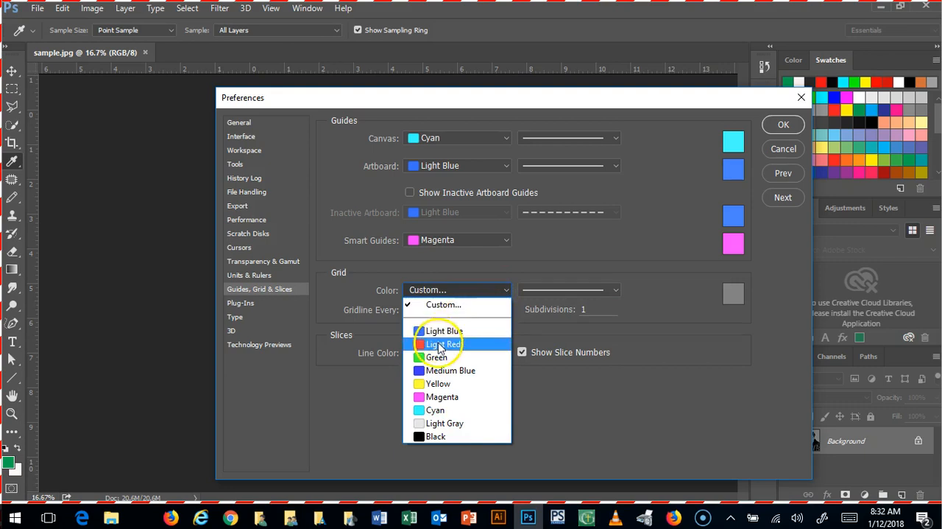
{"action": "left_click", "coordinate": [441, 343]}
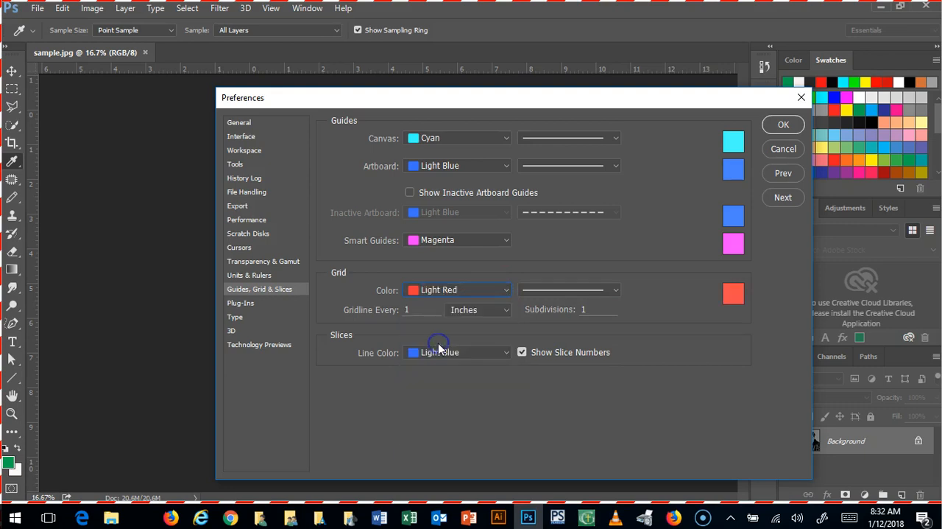
{"action": "left_click", "coordinate": [783, 126]}
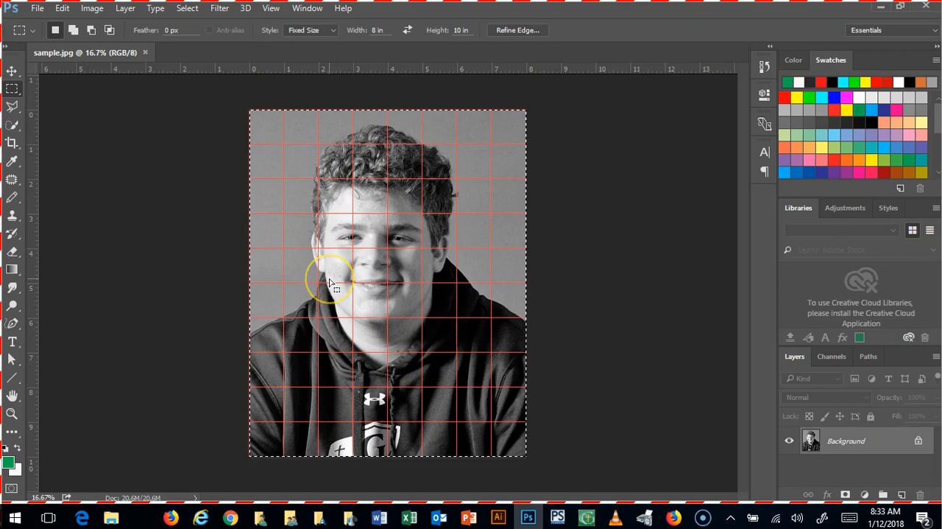
Step: Examine the gridded portrait at 50% magnification, from the mouth and chin up to the eyes and hair
{"action": "key", "text": "ctrl+plus"}
{"action": "key", "text": "ctrl+plus"}
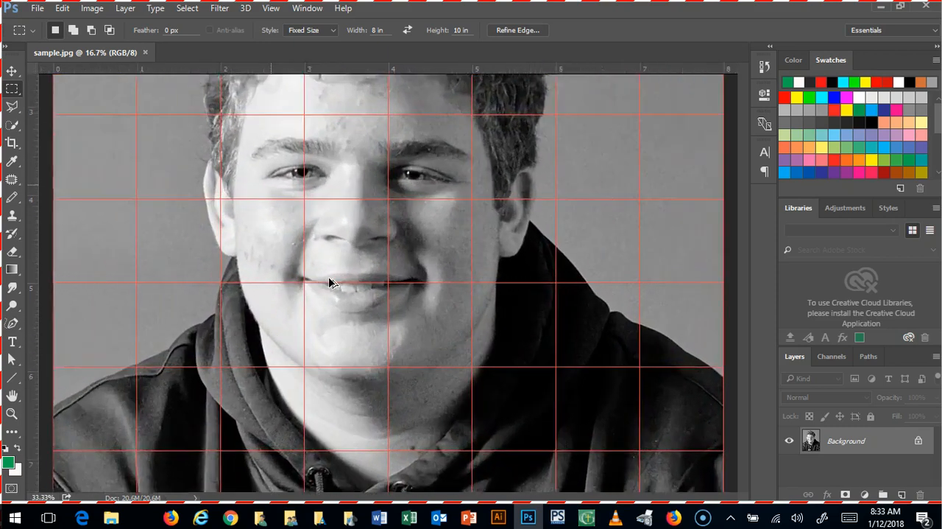
{"action": "key", "text": "ctrl+plus"}
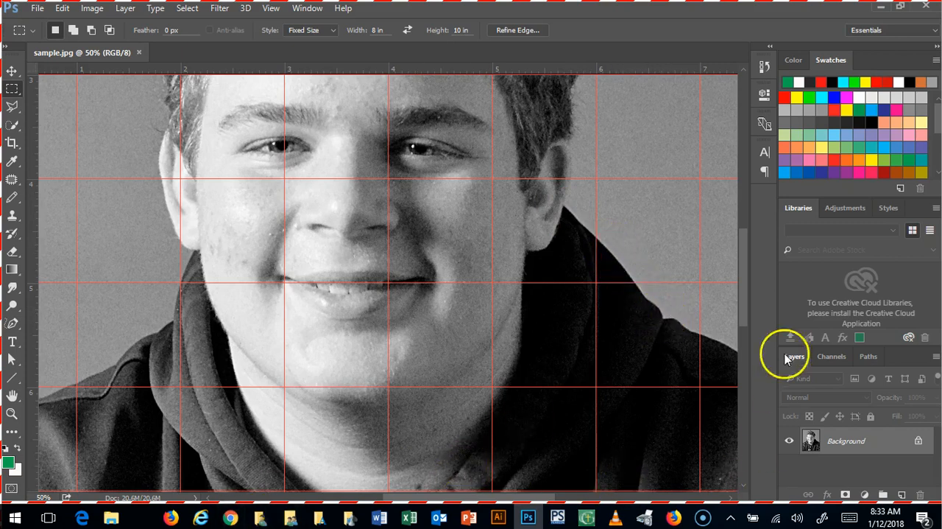
{"action": "left_click_drag", "start_coordinate": [743, 315], "coordinate": [746, 343]}
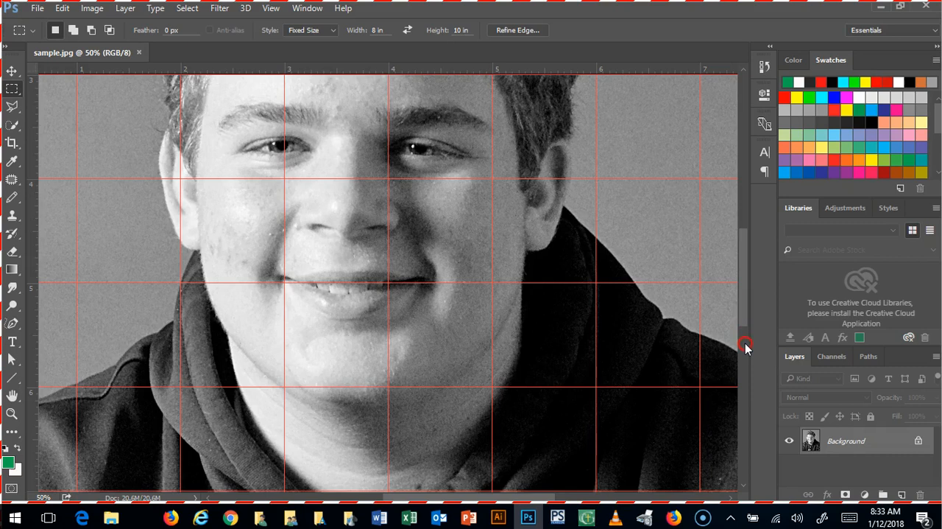
{"action": "right_click", "coordinate": [745, 345]}
{"action": "left_click", "coordinate": [742, 307]}
{"action": "left_click", "coordinate": [742, 69]}
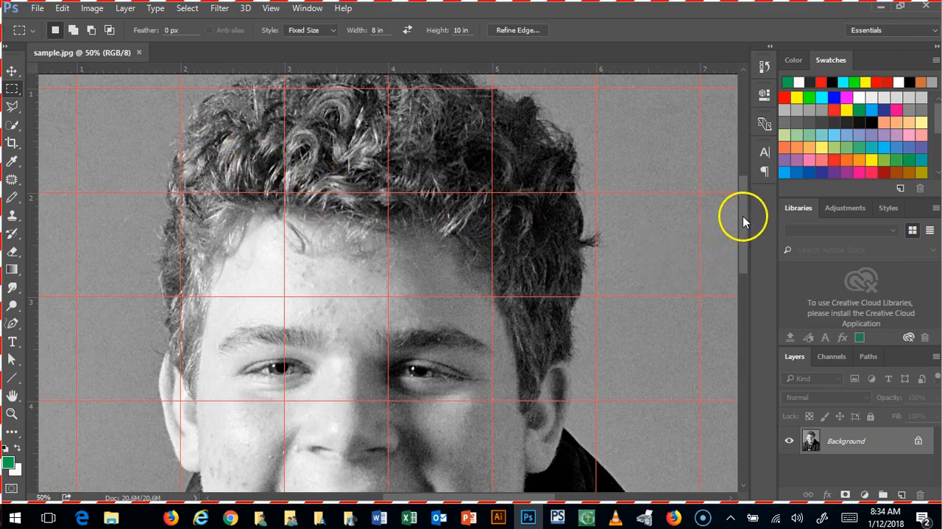
Step: Examine the gridded portrait from the mouth up to the hair at 50% magnification, with a closer look at the hairline
{"action": "left_click_drag", "start_coordinate": [742, 214], "coordinate": [766, 247]}
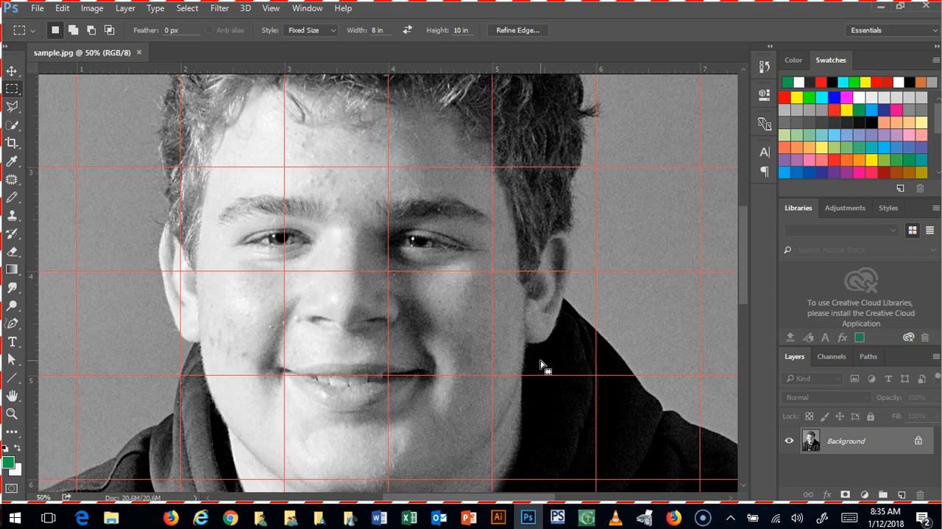
{"action": "left_click_drag", "start_coordinate": [742, 242], "coordinate": [753, 204]}
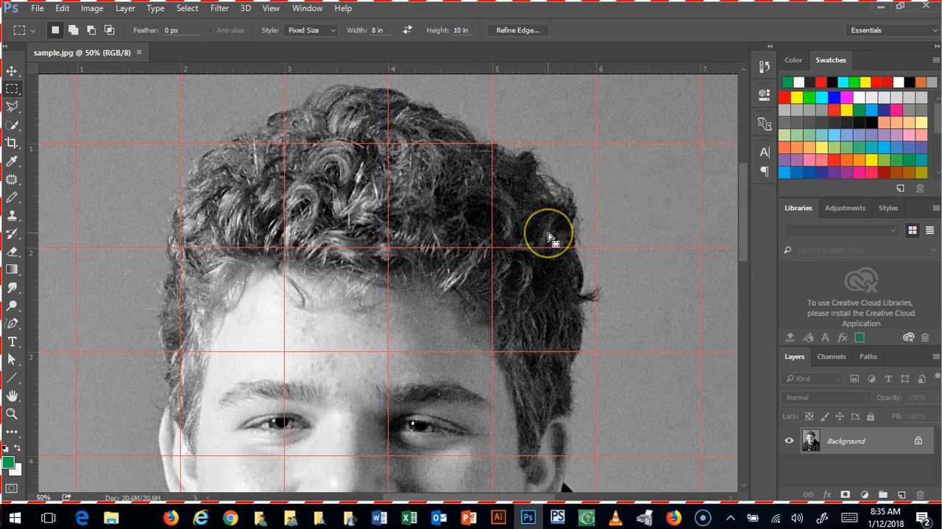
{"action": "key", "text": "ctrl+plus"}
{"action": "key", "text": "ctrl+plus"}
{"action": "key", "text": "ctrl+plus"}
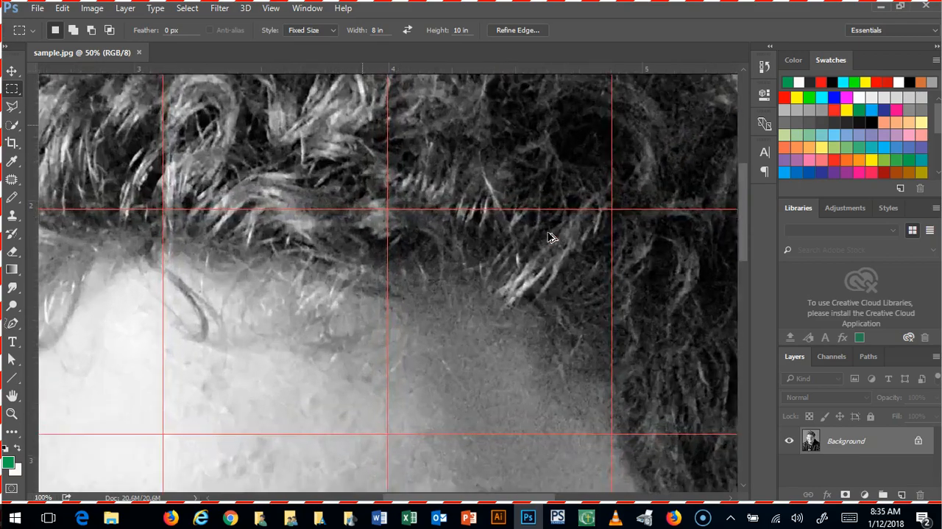
{"action": "key", "text": "ctrl+minus"}
{"action": "key", "text": "ctrl+minus"}
{"action": "key", "text": "ctrl+minus"}
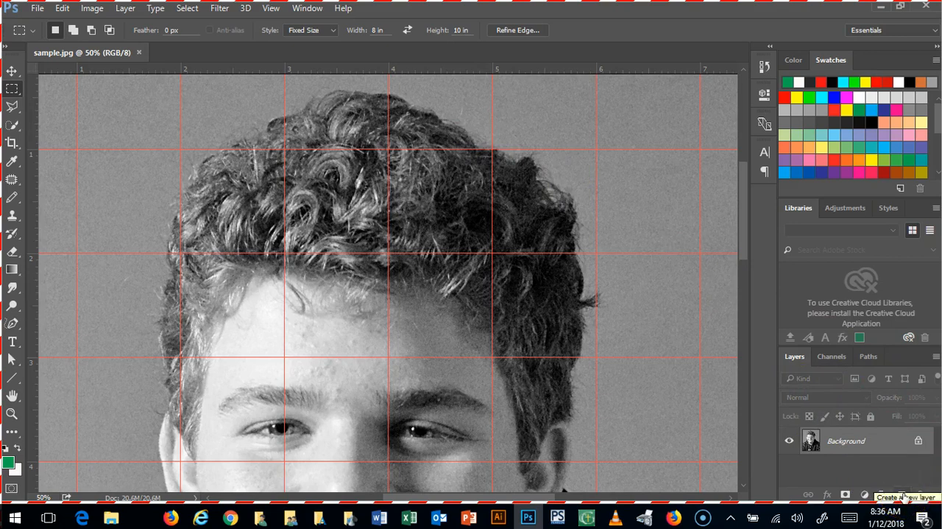
Step: Add a new layer above the Background and choose the Pencil Tool for drawing on it
{"action": "left_click", "coordinate": [903, 494]}
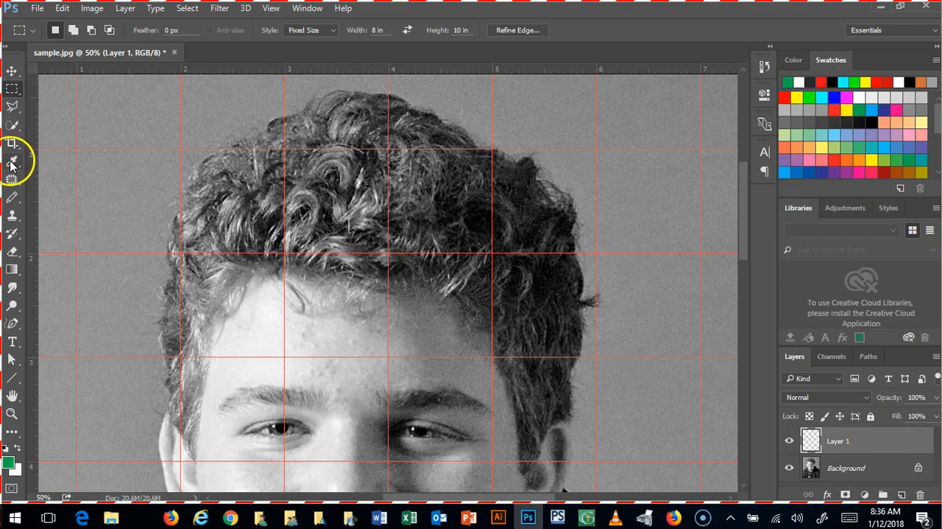
{"action": "left_click", "coordinate": [11, 199]}
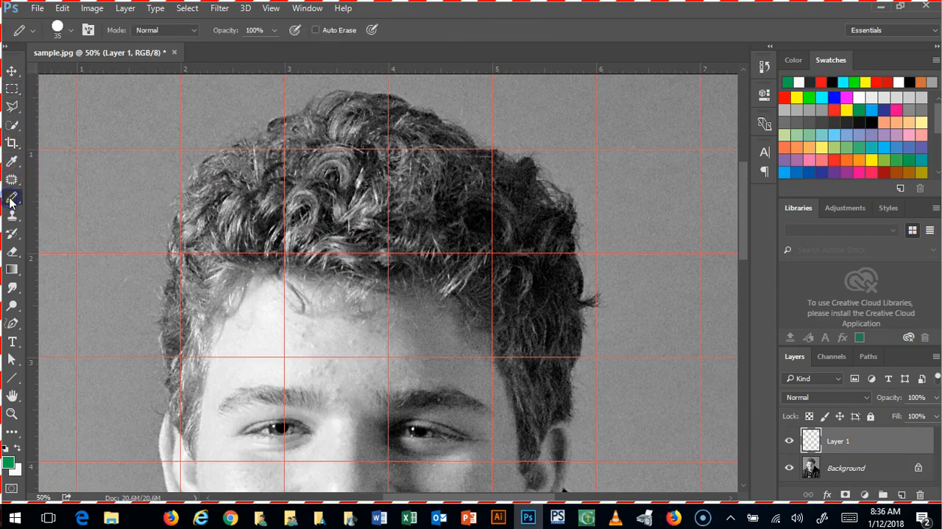
{"action": "right_click", "coordinate": [11, 201]}
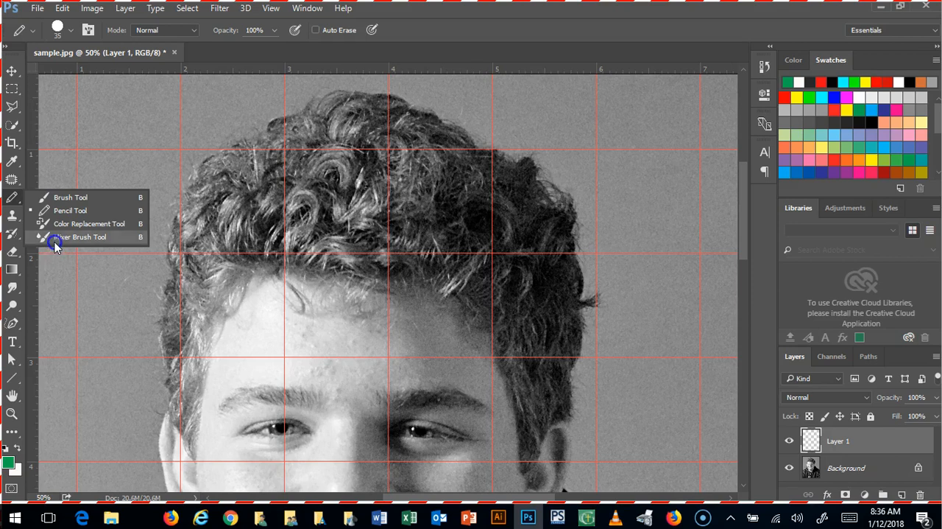
{"action": "left_click", "coordinate": [56, 211]}
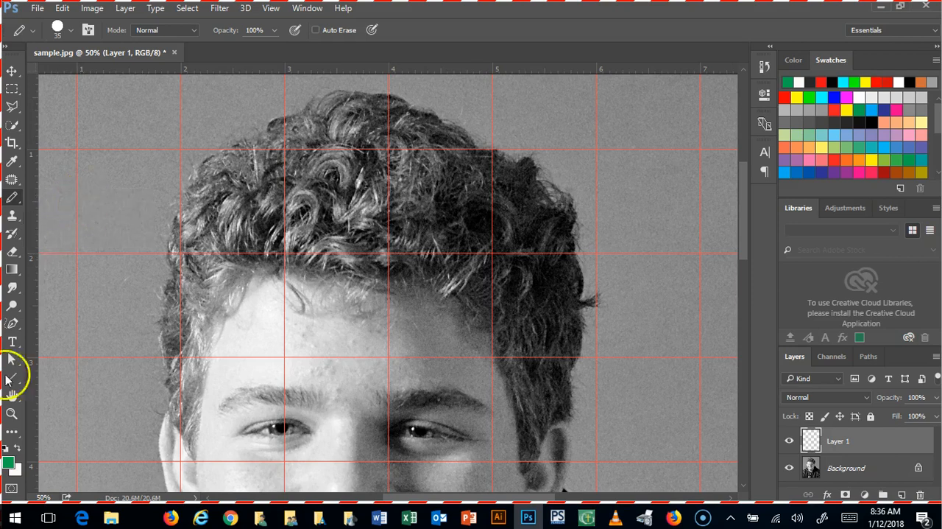
Step: Set the foreground color to the near-black shade 242021
{"action": "left_click", "coordinate": [10, 461]}
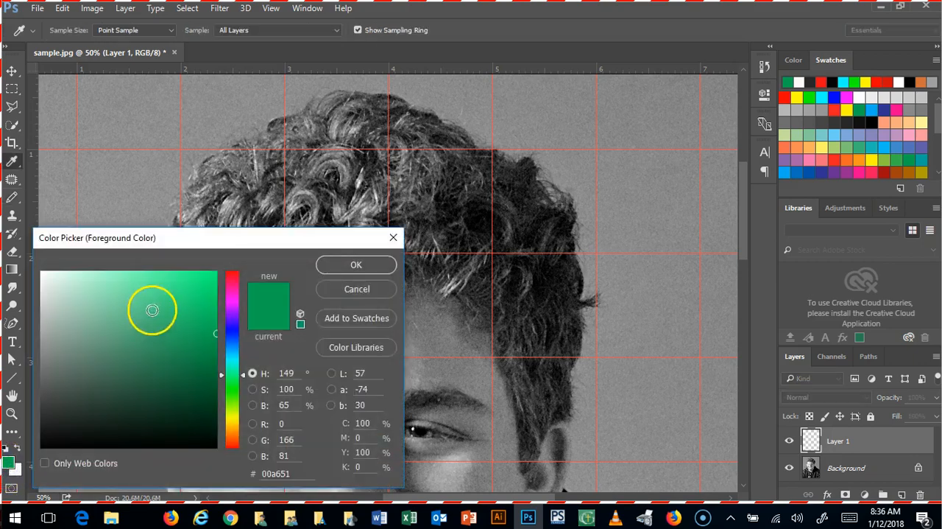
{"action": "left_click_drag", "start_coordinate": [243, 375], "coordinate": [239, 276]}
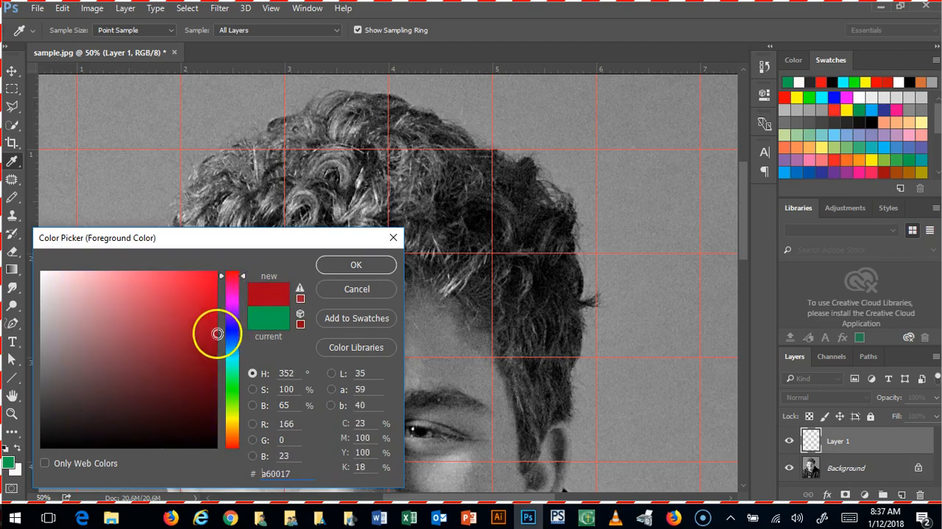
{"action": "left_click", "coordinate": [82, 382]}
{"action": "left_click_drag", "start_coordinate": [81, 383], "coordinate": [59, 423]}
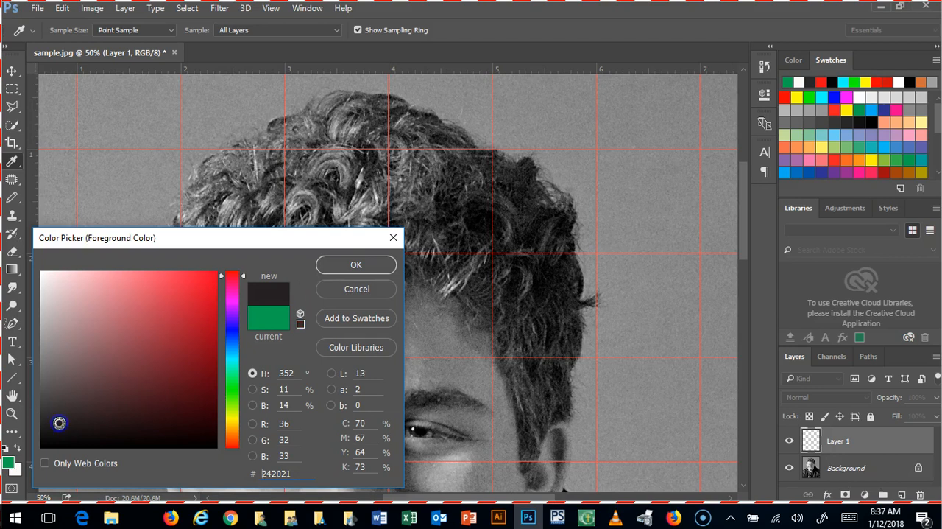
{"action": "left_click", "coordinate": [356, 263]}
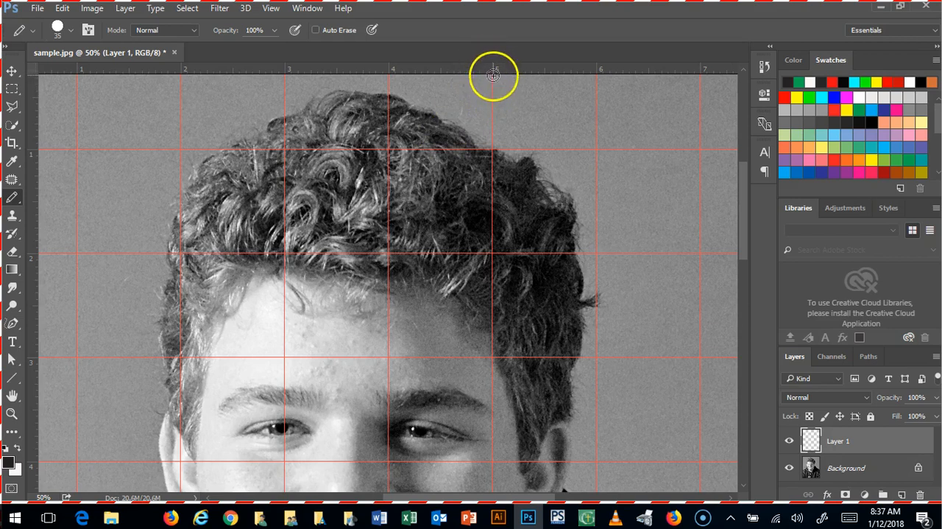
{"action": "mouse_move", "coordinate": [492, 77]}
{"action": "left_mouse_down"}
{"action": "mouse_move", "coordinate": [508, 238]}
{"action": "mouse_move", "coordinate": [521, 271]}
{"action": "mouse_move", "coordinate": [498, 435]}
{"action": "mouse_move", "coordinate": [515, 484]}
{"action": "mouse_move", "coordinate": [508, 273]}
{"action": "left_mouse_up"}
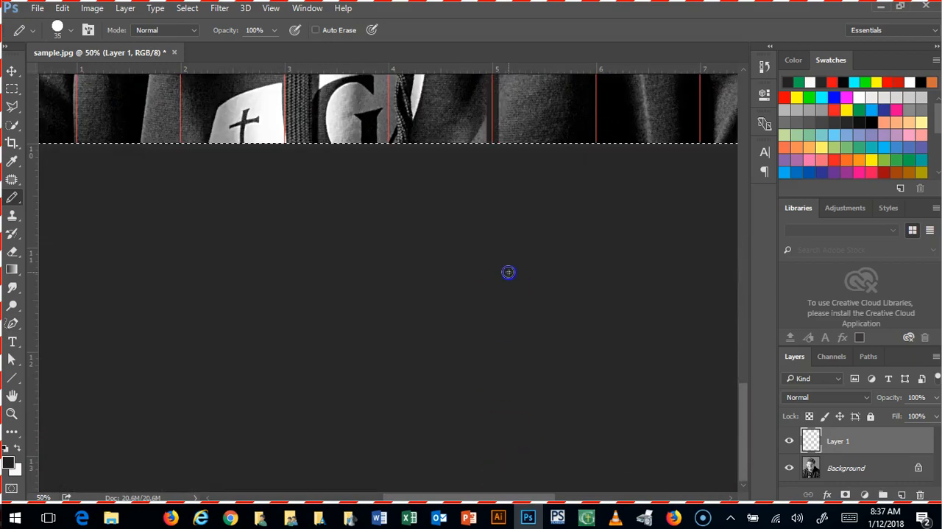
{"action": "left_click_drag", "start_coordinate": [743, 416], "coordinate": [762, 184]}
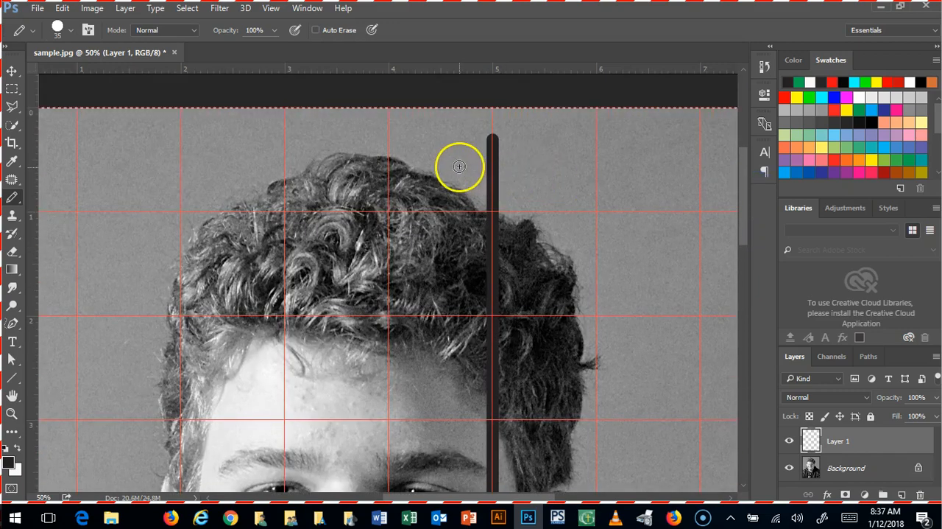
{"action": "key", "text": "ctrl+z"}
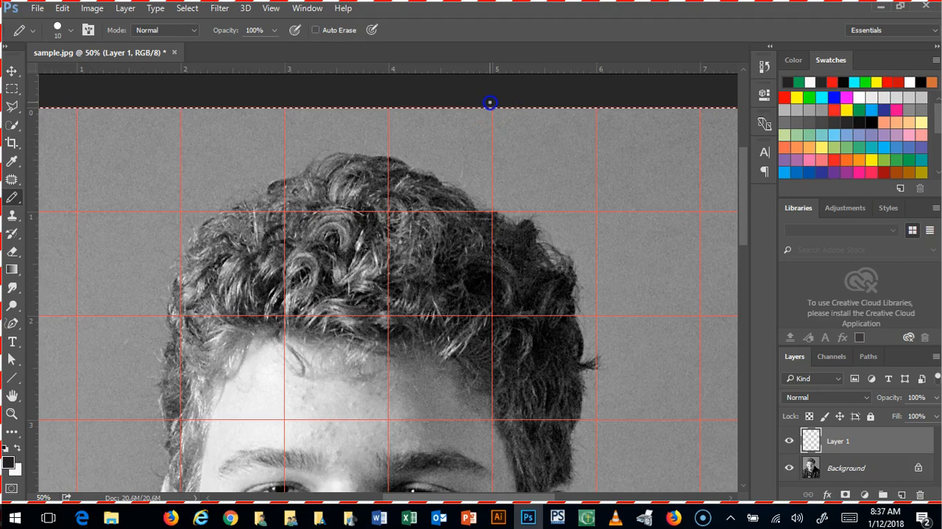
Step: Draw straight vertical lines on Layer 1 along the 5-inch and 4-inch gridlines with a 10-pixel pencil
{"action": "mouse_move", "coordinate": [490, 131]}
{"action": "left_mouse_down"}
{"action": "mouse_move", "coordinate": [501, 167]}
{"action": "mouse_move", "coordinate": [481, 332]}
{"action": "mouse_move", "coordinate": [493, 363]}
{"action": "left_mouse_up"}
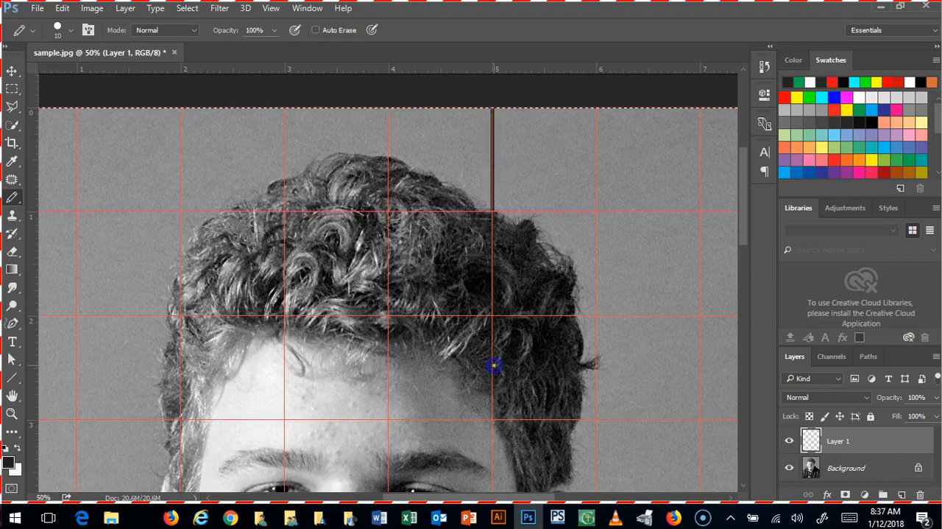
{"action": "scroll", "coordinate": [494, 366], "scroll_direction": "down", "scroll_amount": 10}
{"action": "scroll", "coordinate": [494, 366], "scroll_direction": "down", "scroll_amount": 5}
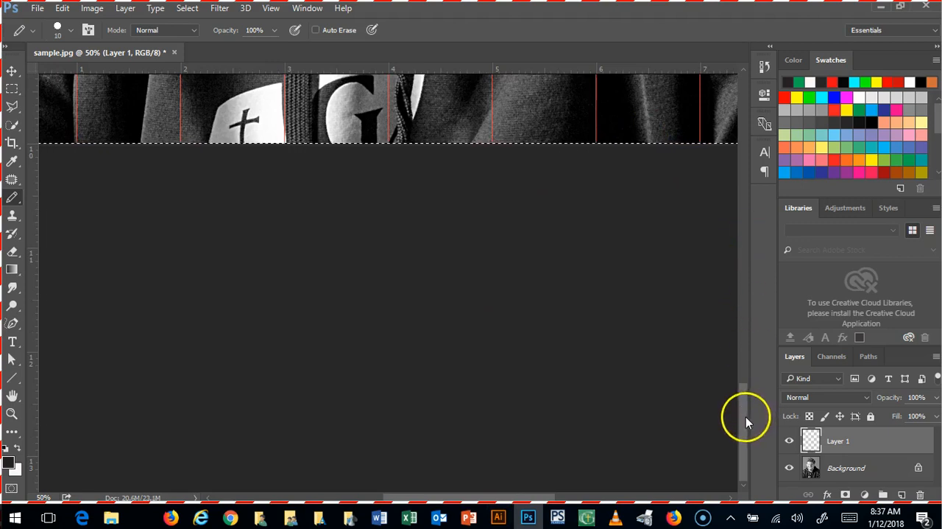
{"action": "left_click_drag", "start_coordinate": [743, 416], "coordinate": [785, 164]}
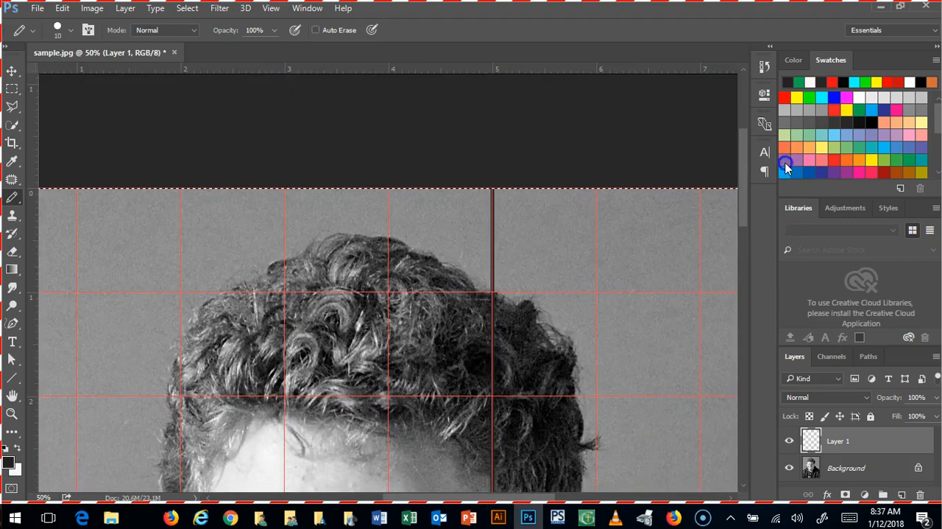
{"action": "left_click_drag", "start_coordinate": [385, 185], "coordinate": [439, 527]}
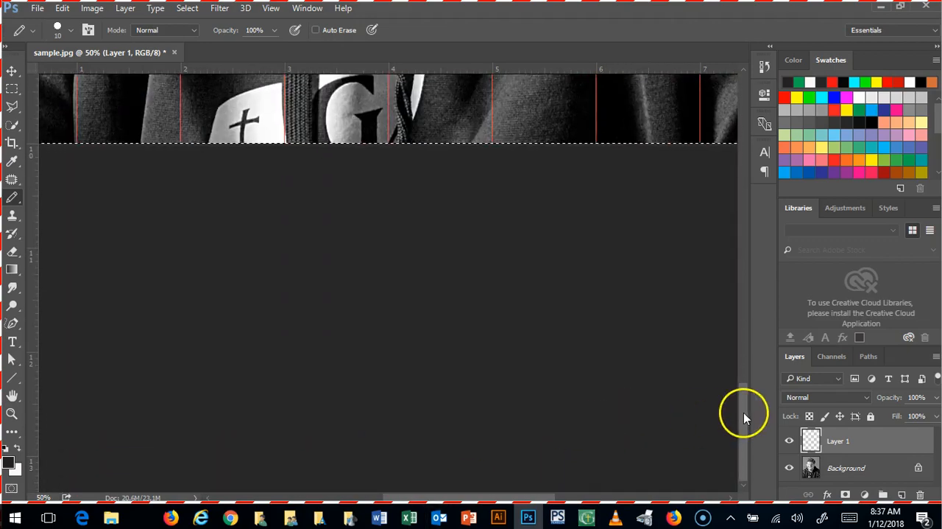
{"action": "left_click_drag", "start_coordinate": [743, 412], "coordinate": [734, 237]}
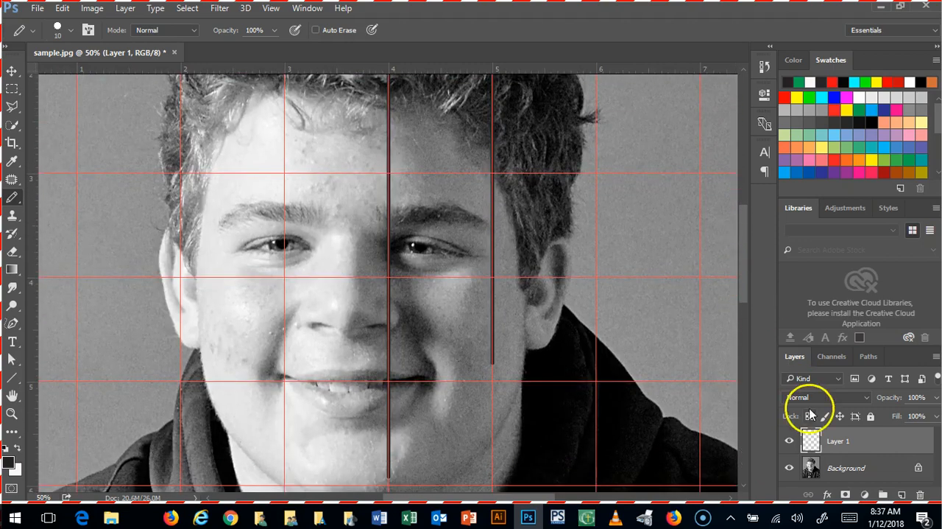
Step: Toggle the visibility of Layer 1 repeatedly to compare the portrait with and without the drawn lines, leaving the layer shown
{"action": "left_click", "coordinate": [790, 441]}
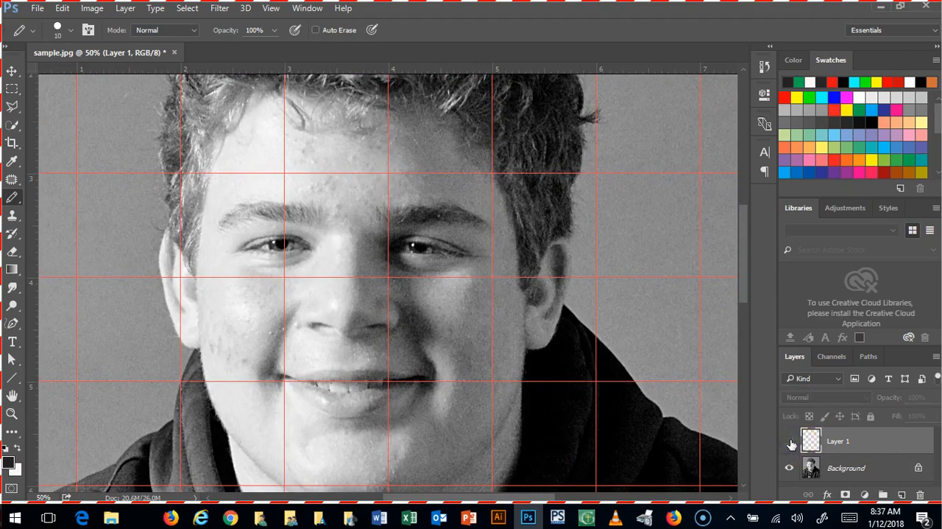
{"action": "left_click", "coordinate": [790, 442]}
{"action": "left_click", "coordinate": [790, 441]}
{"action": "left_click", "coordinate": [790, 440]}
{"action": "left_click", "coordinate": [790, 441]}
{"action": "left_click", "coordinate": [790, 441]}
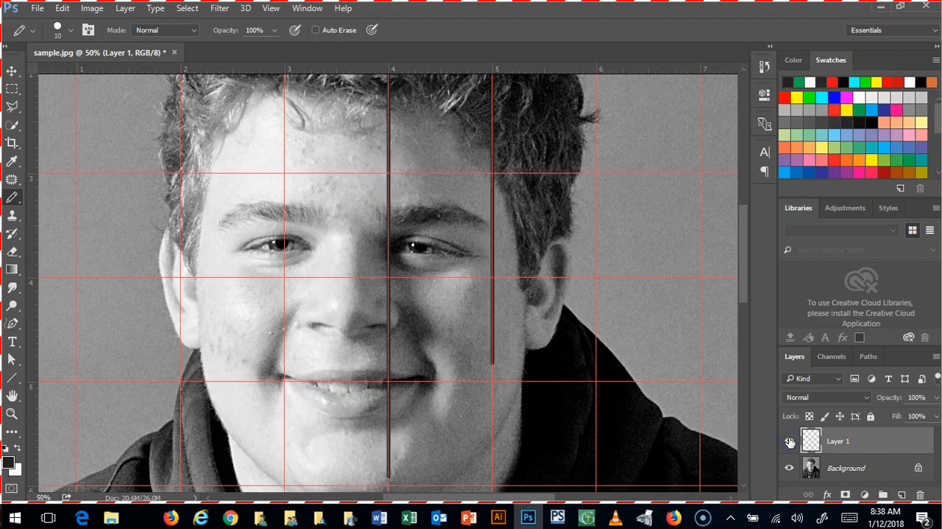